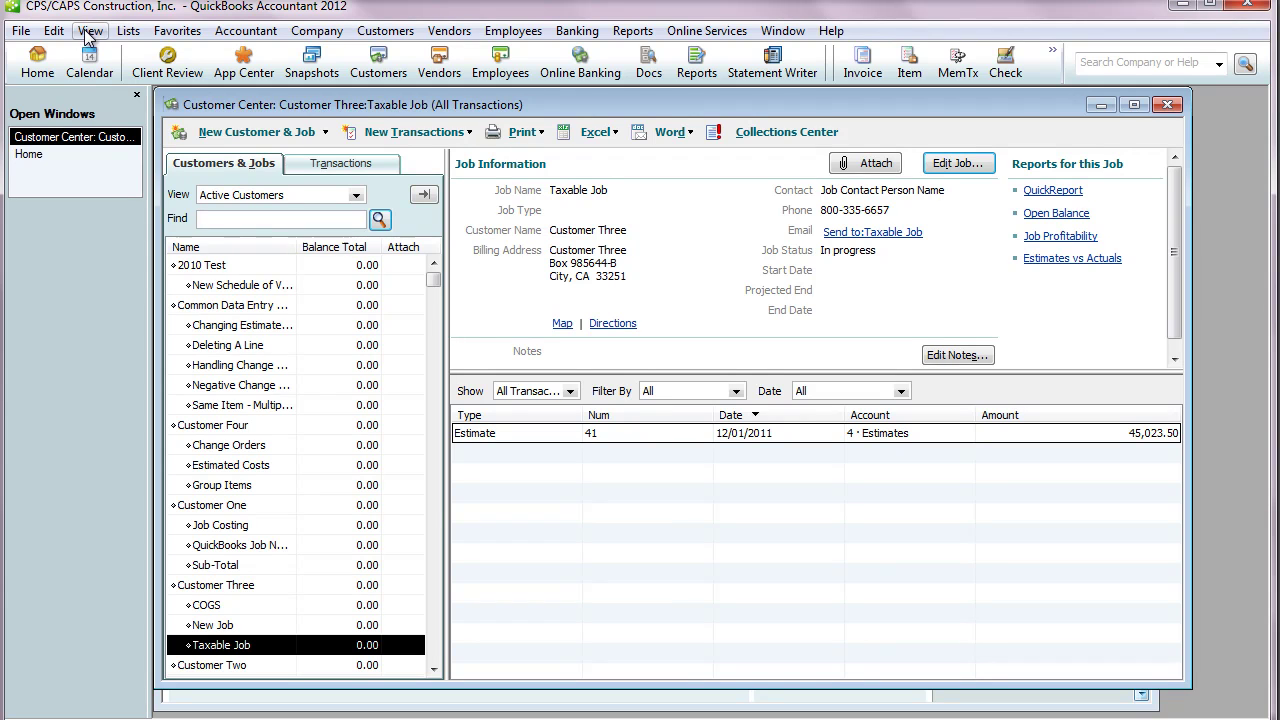
Review the full Item List, enlarging it to see every item.
{"action": "left_click", "coordinate": [128, 31]}
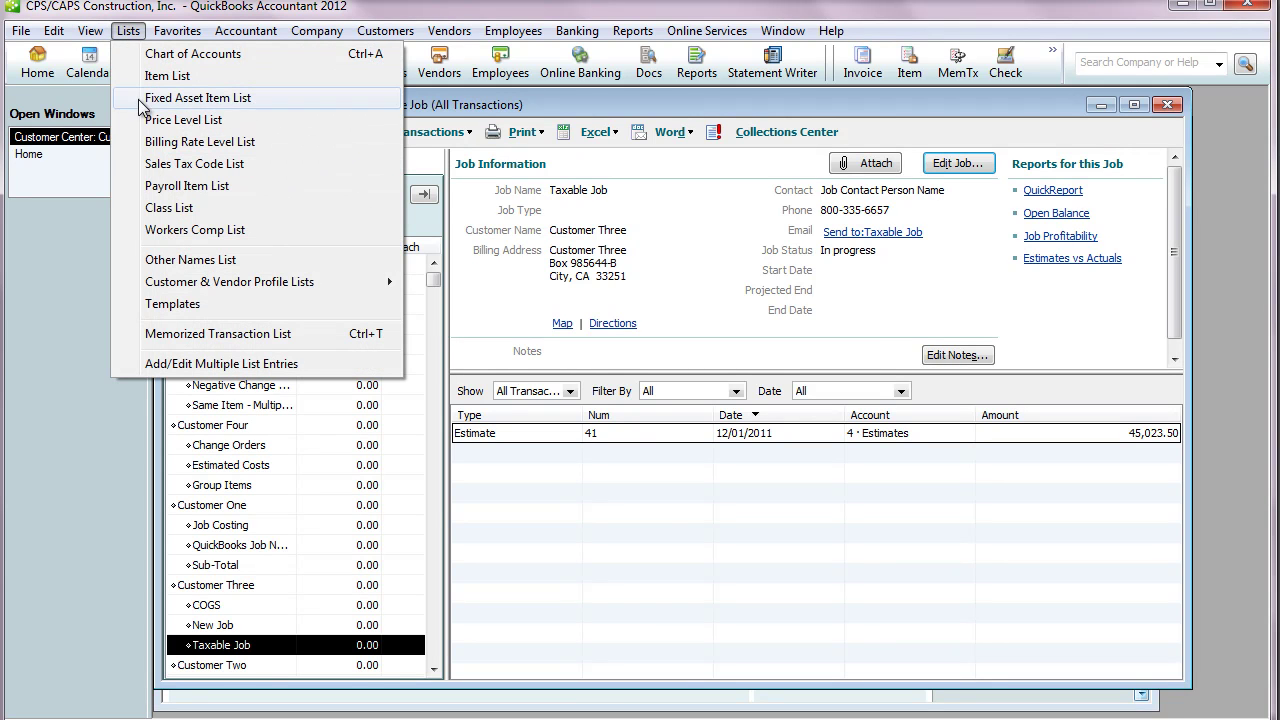
{"action": "left_click", "coordinate": [150, 76]}
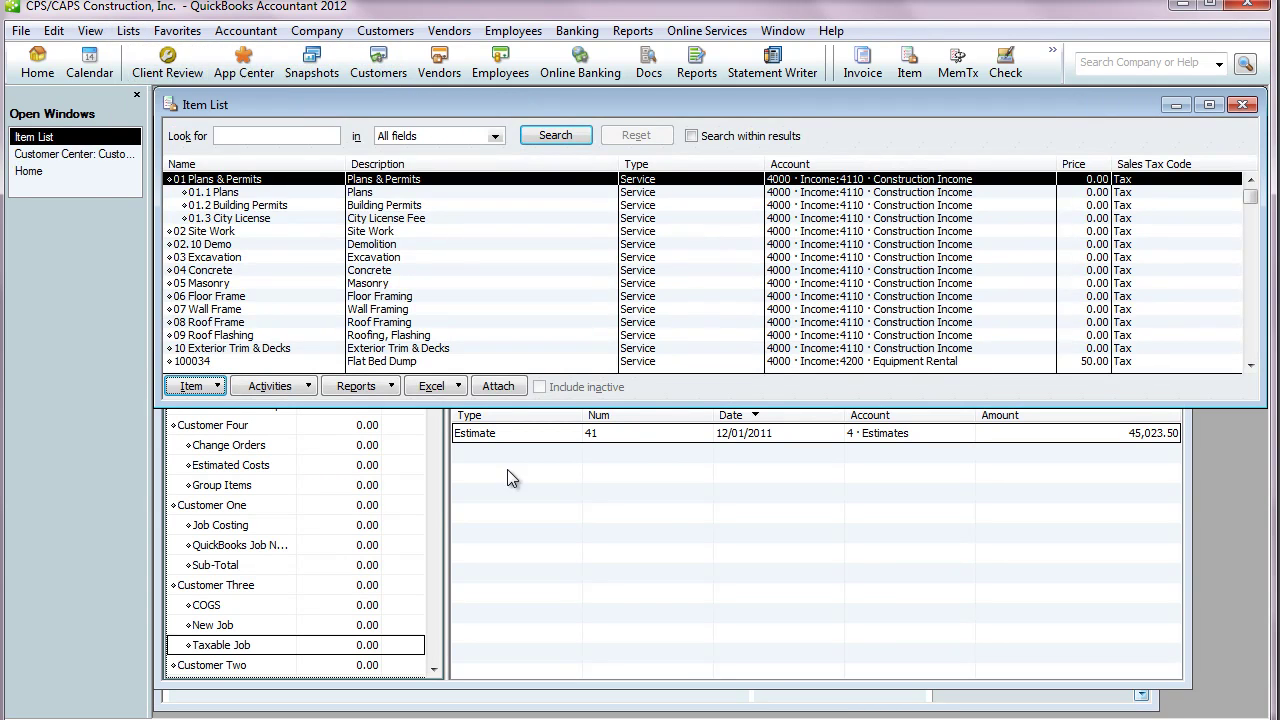
{"action": "left_click_drag", "start_coordinate": [555, 405], "coordinate": [544, 703]}
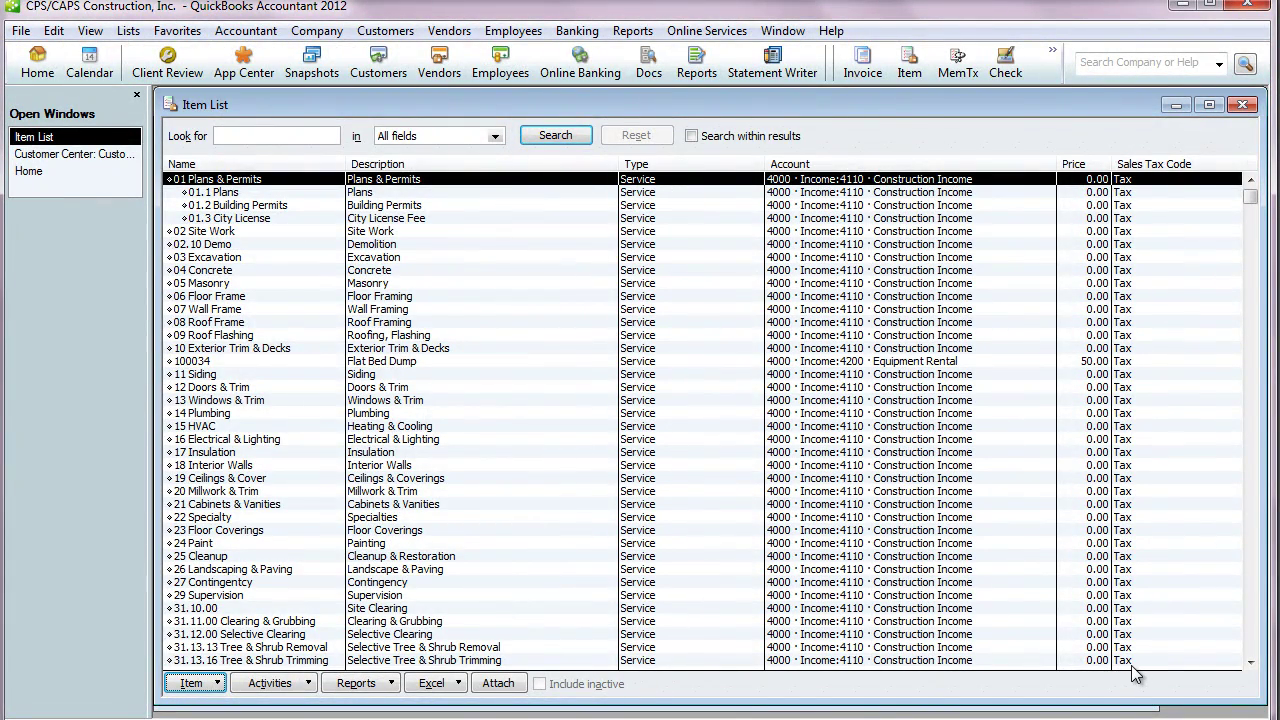
{"action": "left_click", "coordinate": [1250, 662]}
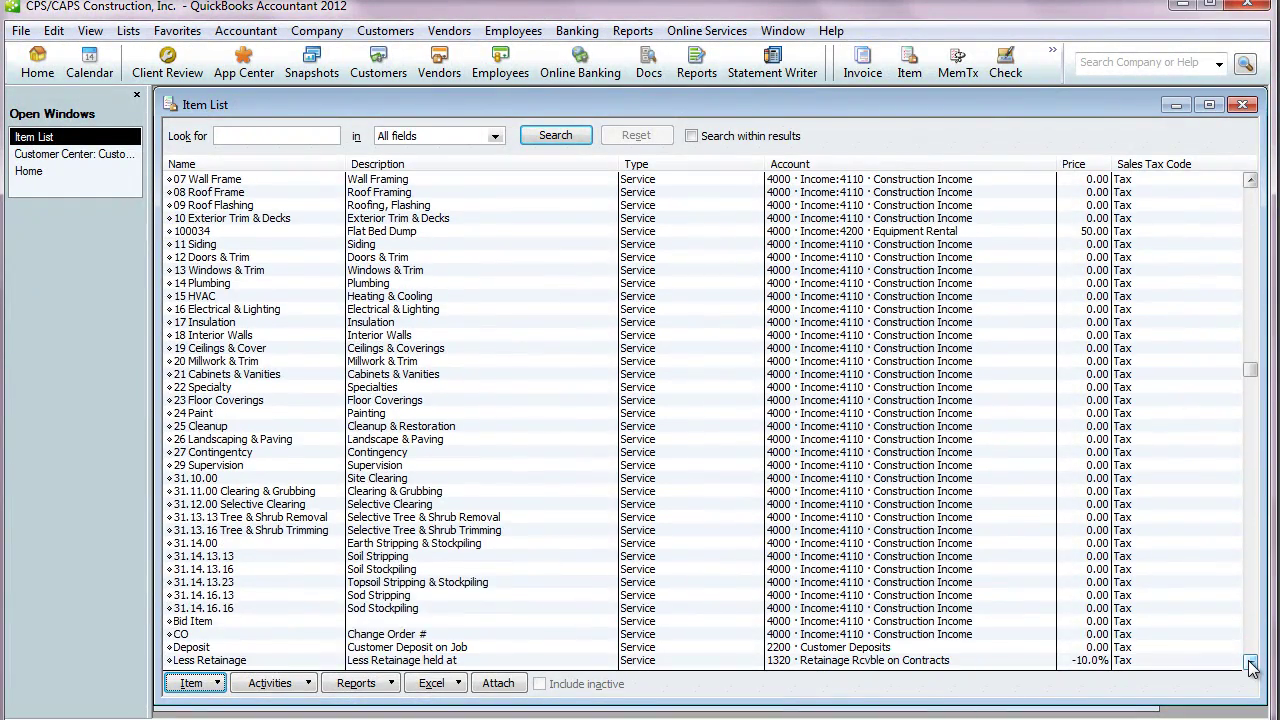
{"action": "left_click", "coordinate": [1250, 663]}
{"action": "left_click", "coordinate": [1250, 663]}
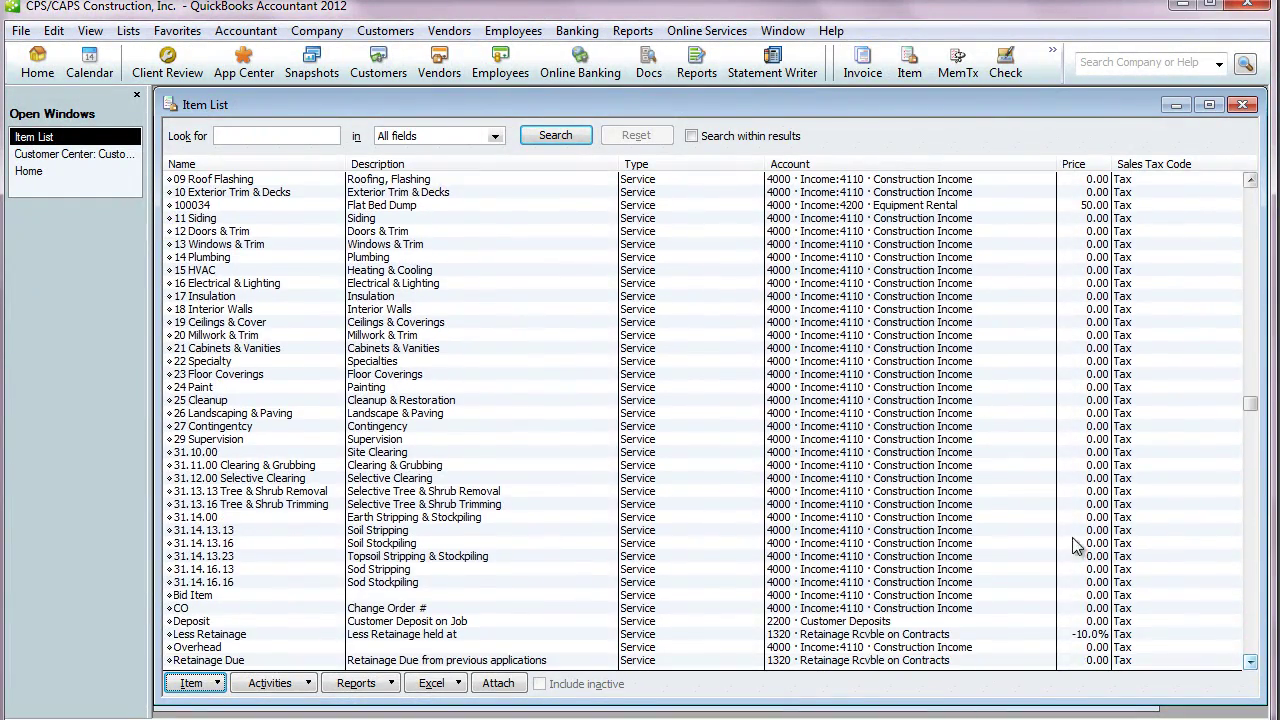
{"action": "left_click", "coordinate": [1242, 105]}
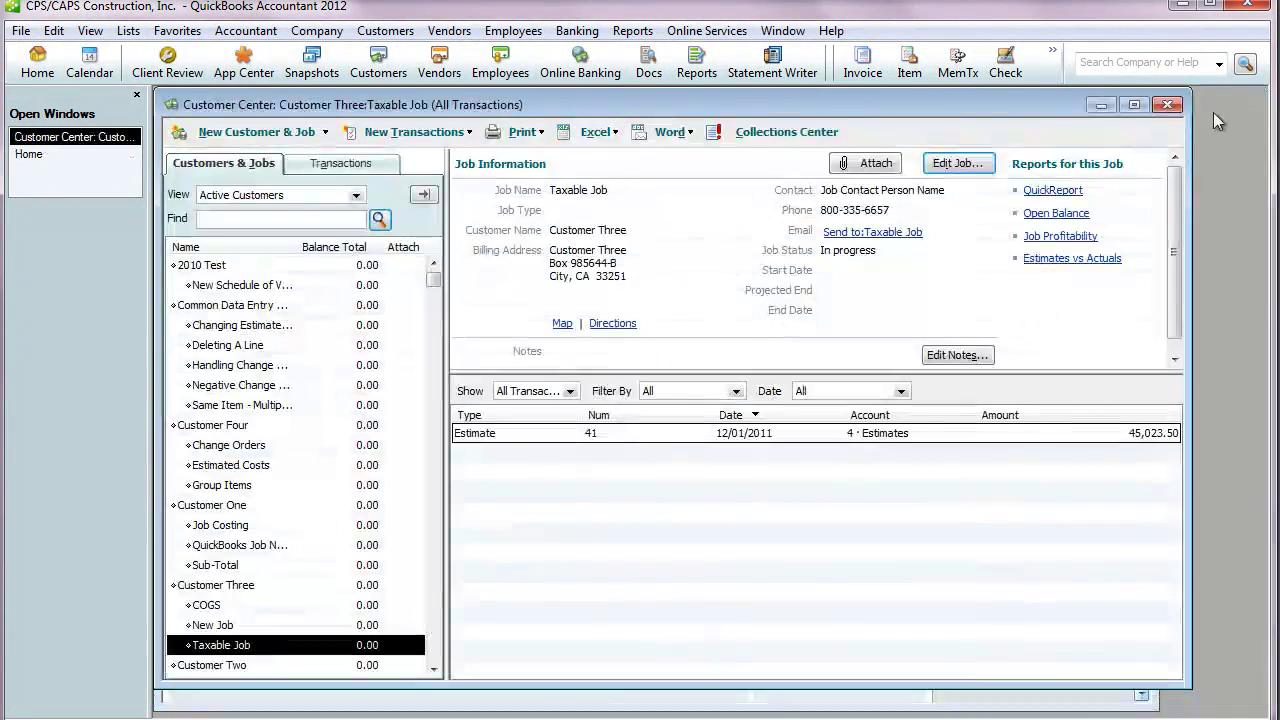
In Add/Edit Multiple List Entries, keep 01 Plans & Permits' sales tax code as Tax and save.
{"action": "left_click", "coordinate": [128, 31]}
{"action": "left_click", "coordinate": [149, 364]}
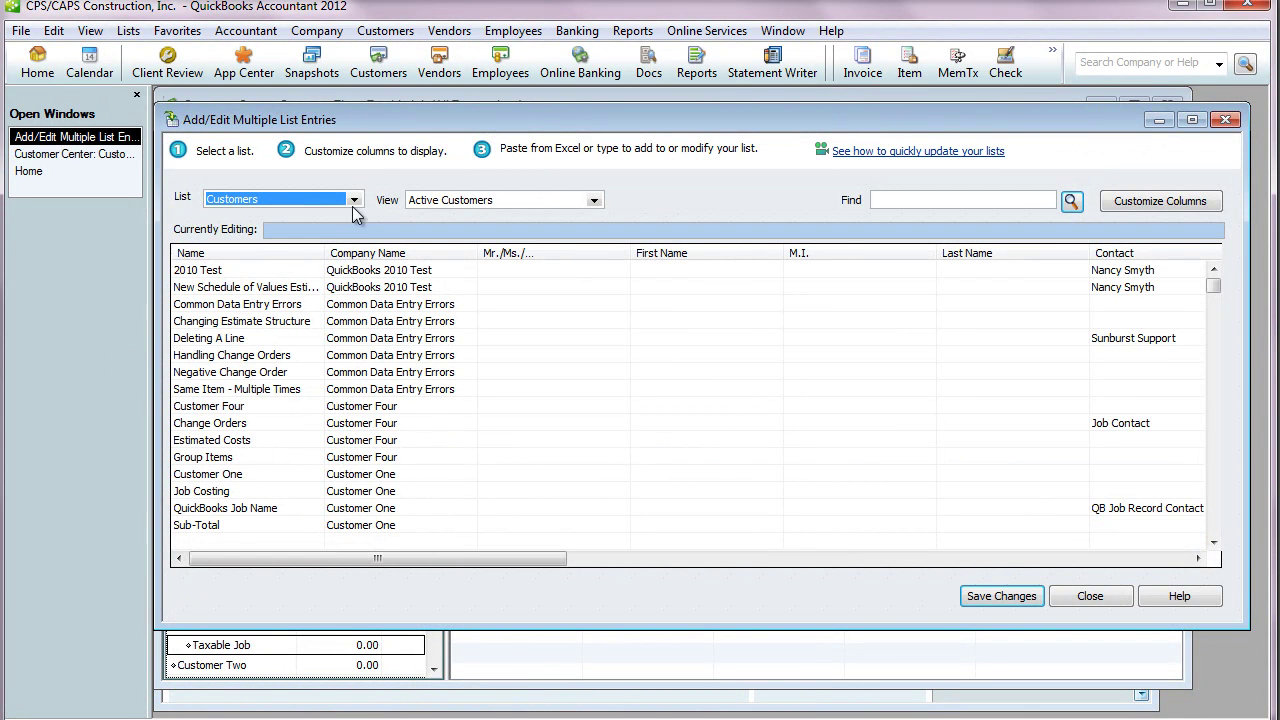
{"action": "left_click", "coordinate": [354, 200]}
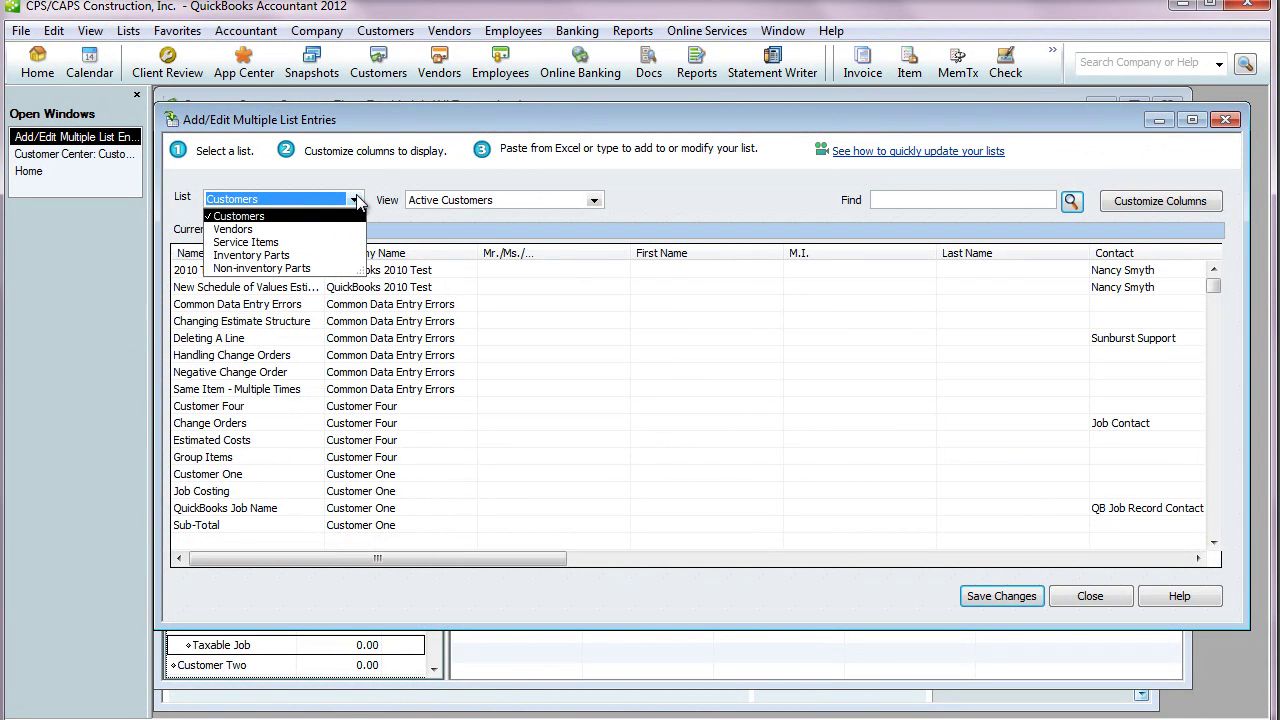
{"action": "left_click", "coordinate": [274, 243]}
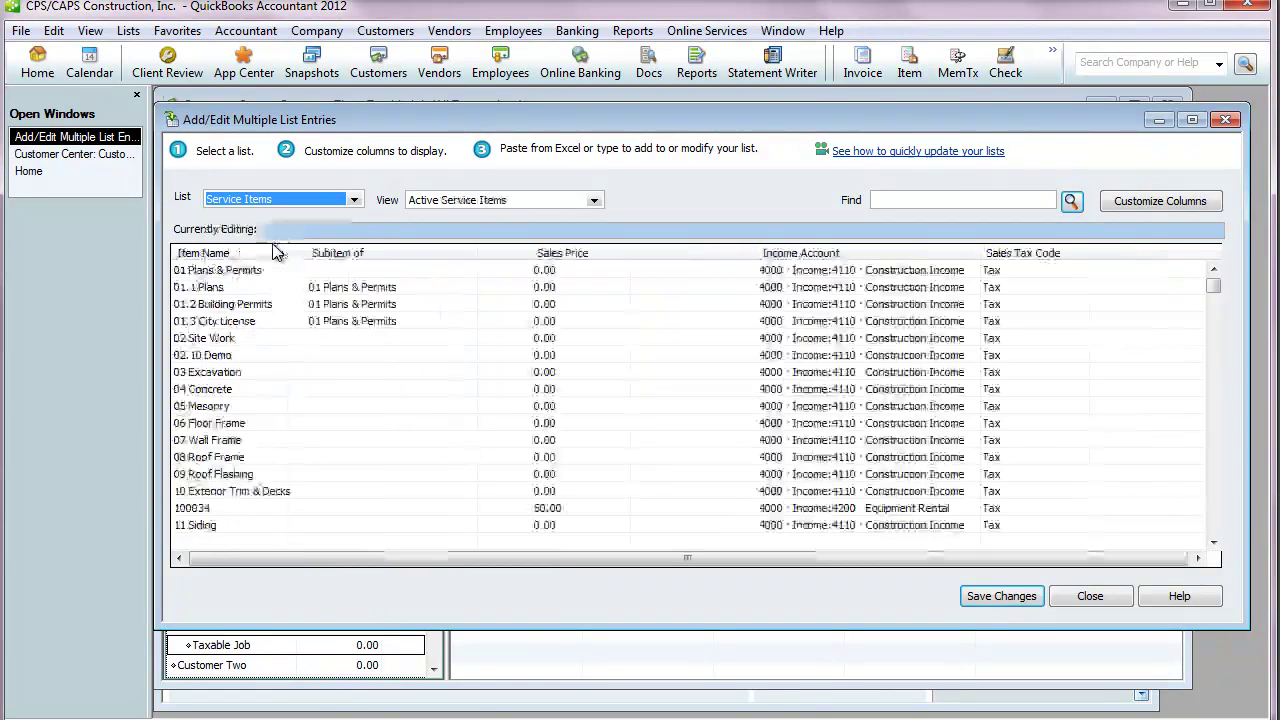
{"action": "left_click", "coordinate": [1060, 275]}
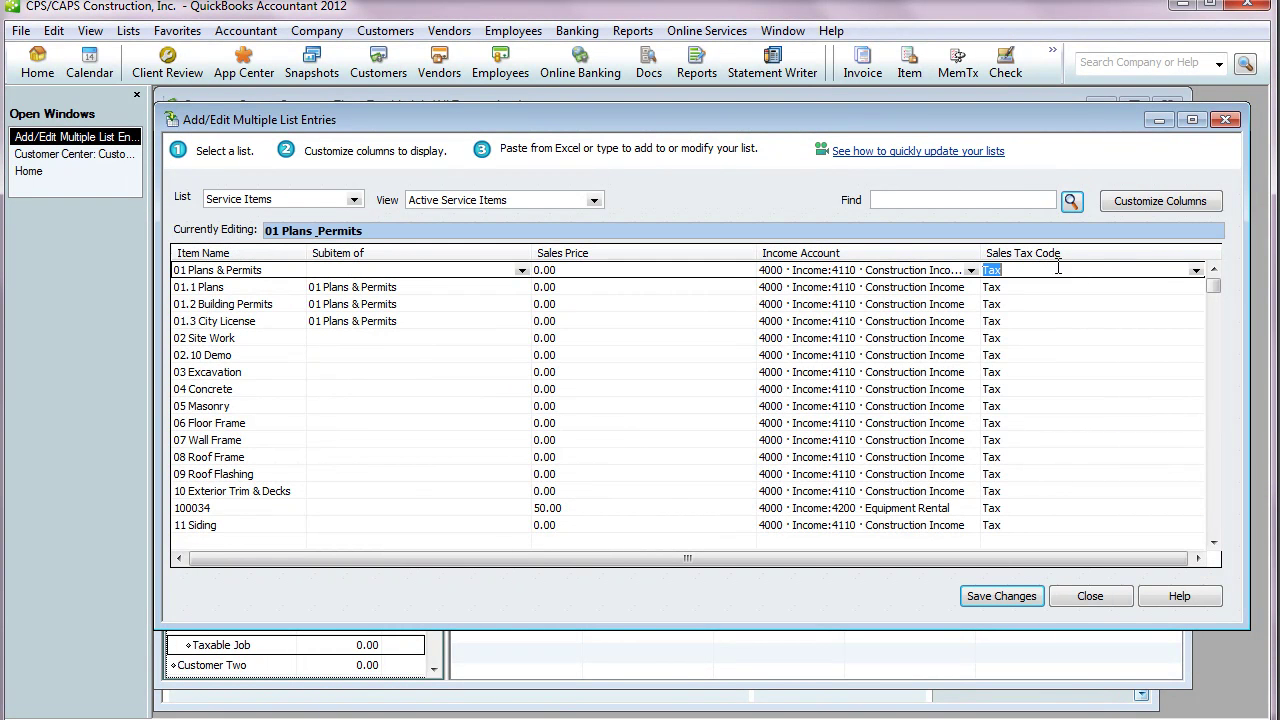
{"action": "left_click", "coordinate": [1197, 272]}
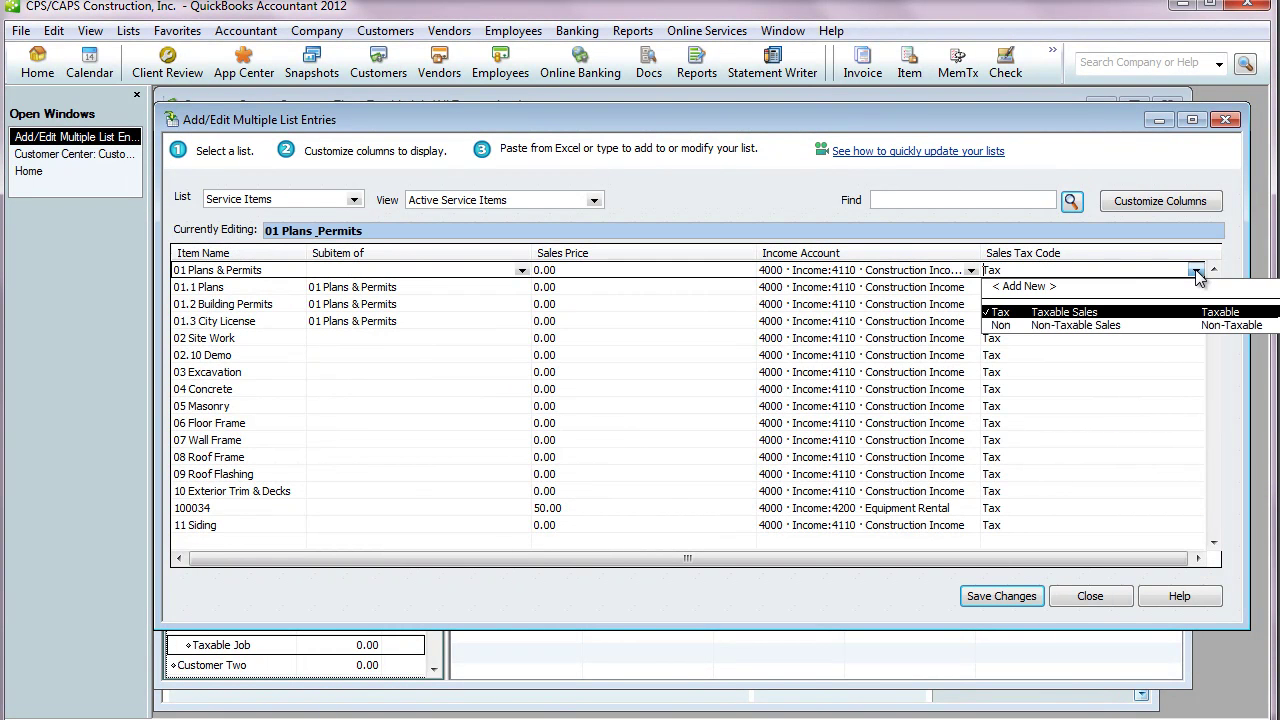
{"action": "left_click", "coordinate": [1016, 312]}
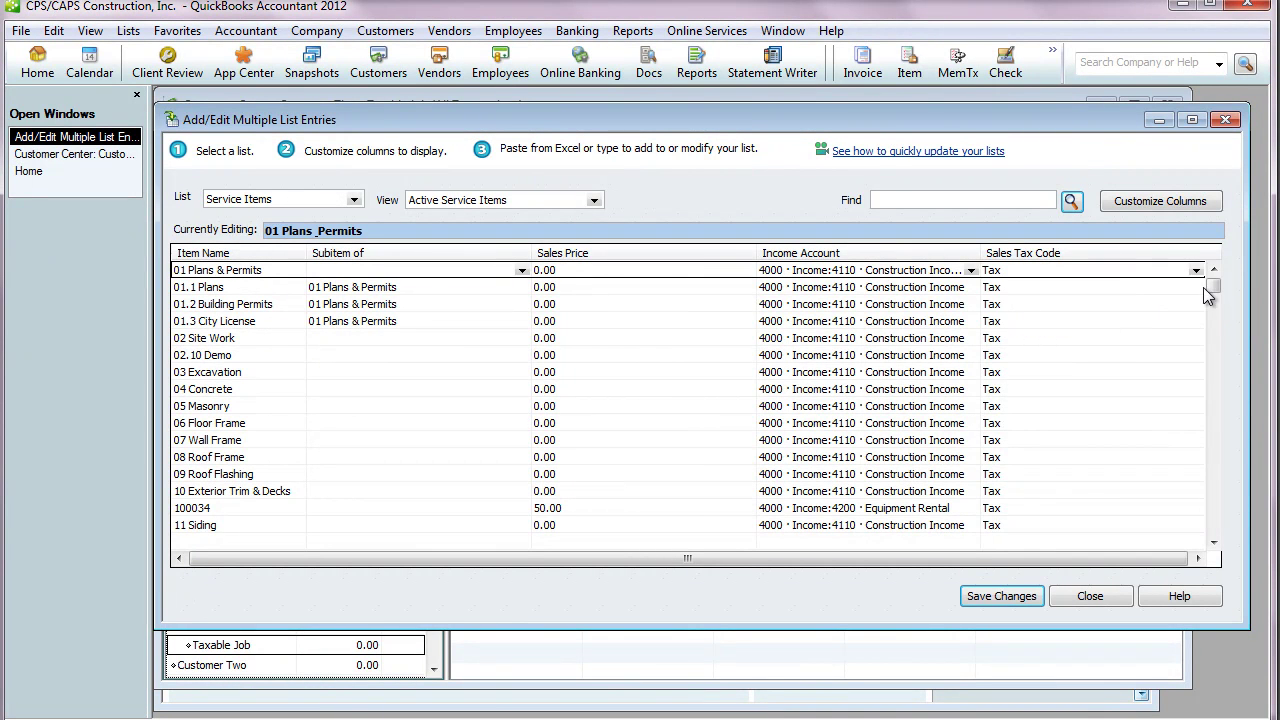
{"action": "left_click_drag", "start_coordinate": [1214, 288], "coordinate": [1214, 306]}
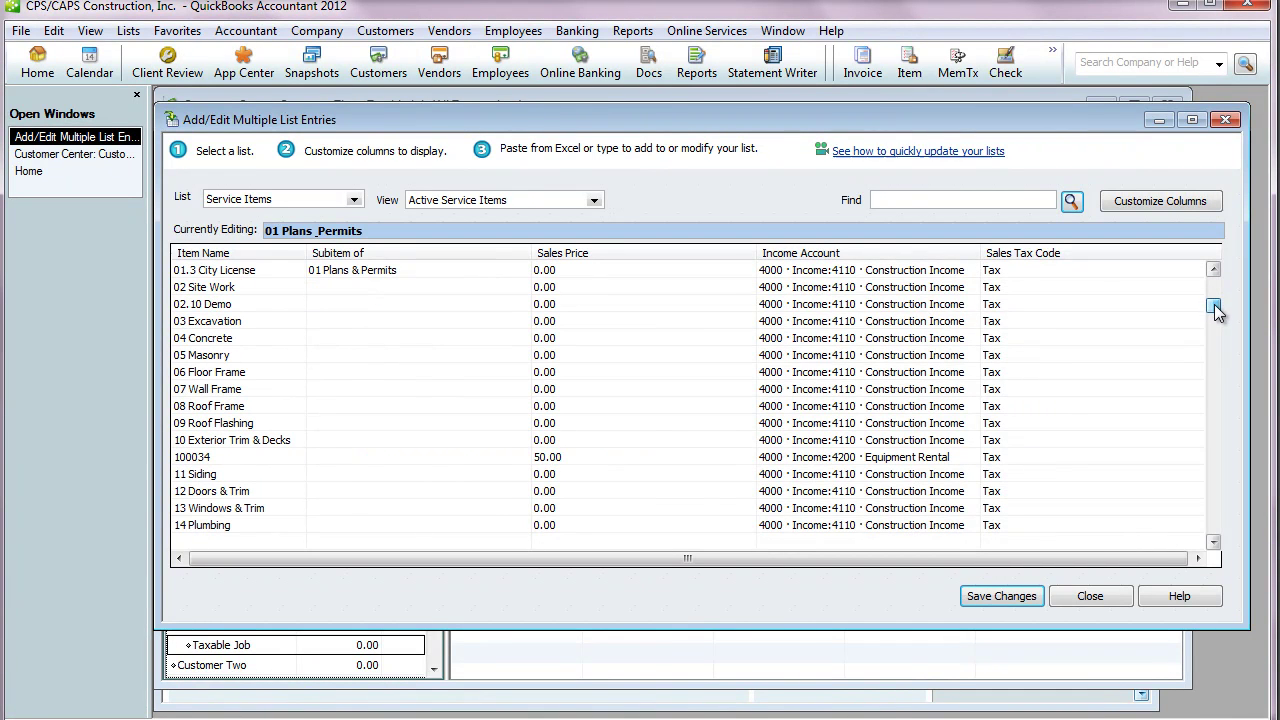
{"action": "left_click", "coordinate": [982, 597]}
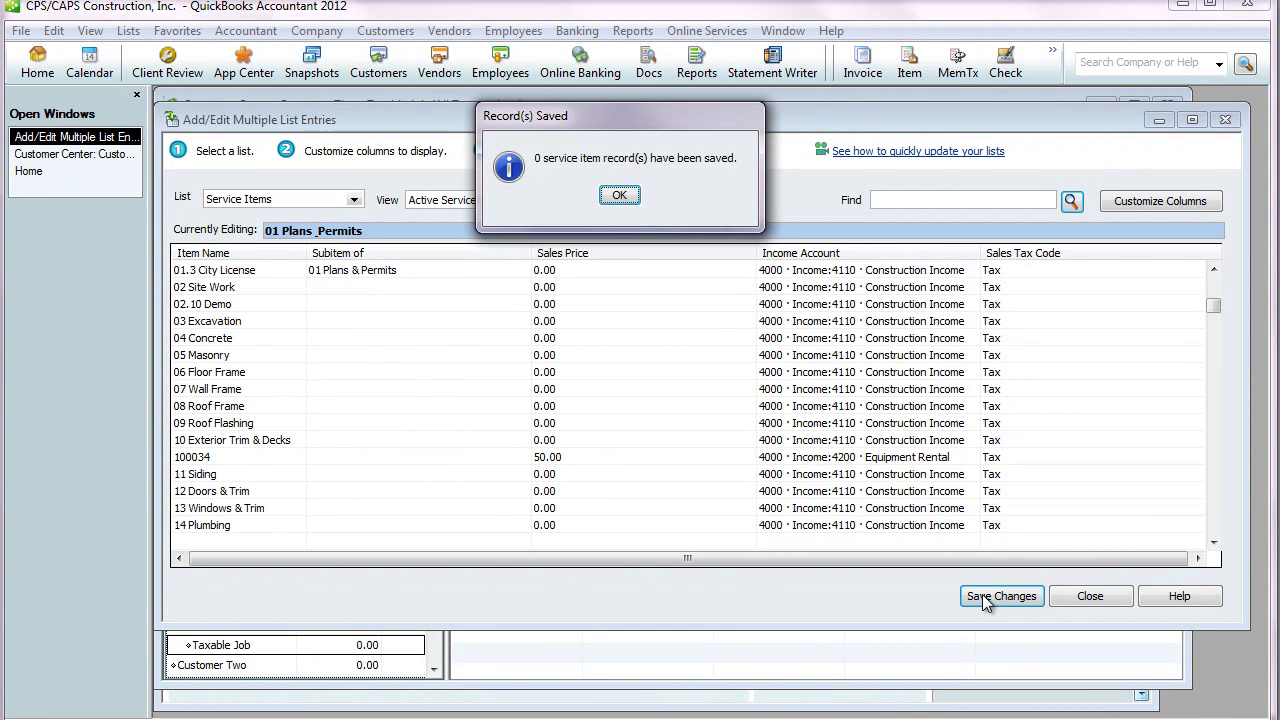
{"action": "left_click", "coordinate": [628, 204]}
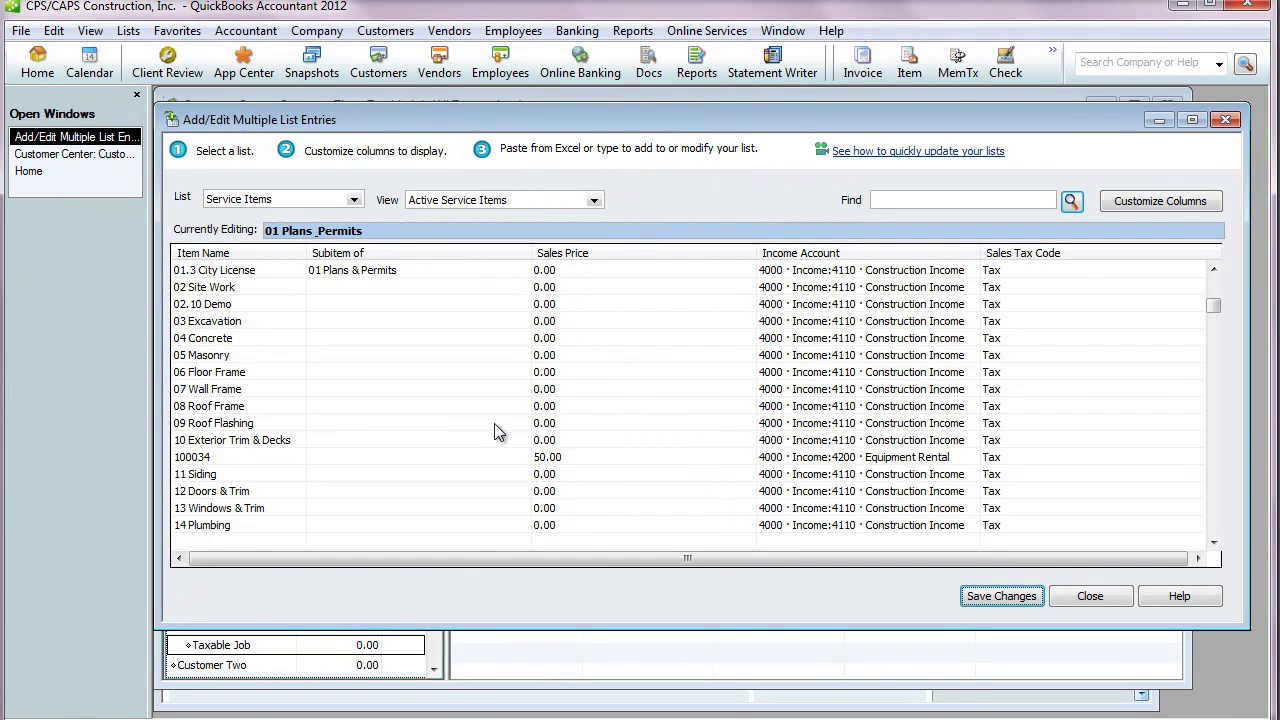
{"action": "left_click", "coordinate": [1090, 596]}
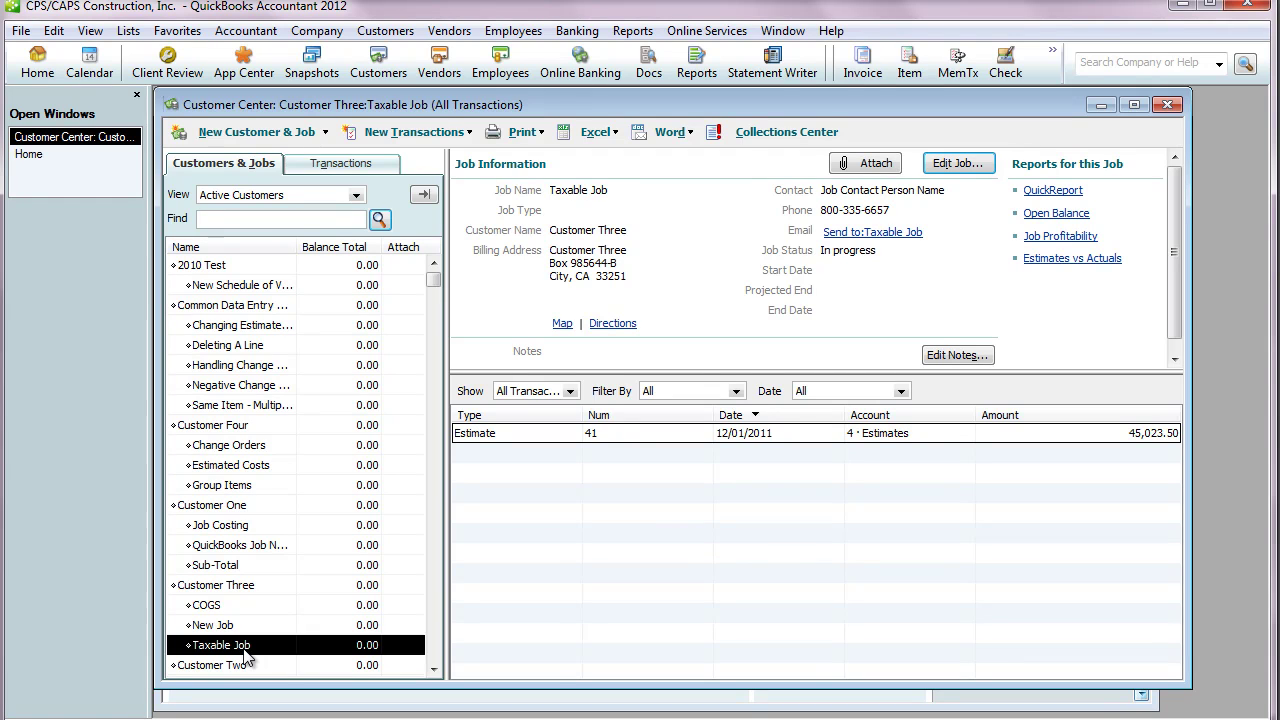
Check Customer Three's Additional Info for Tax code and CA Sales Tax, then accept with OK.
{"action": "left_click", "coordinate": [247, 588]}
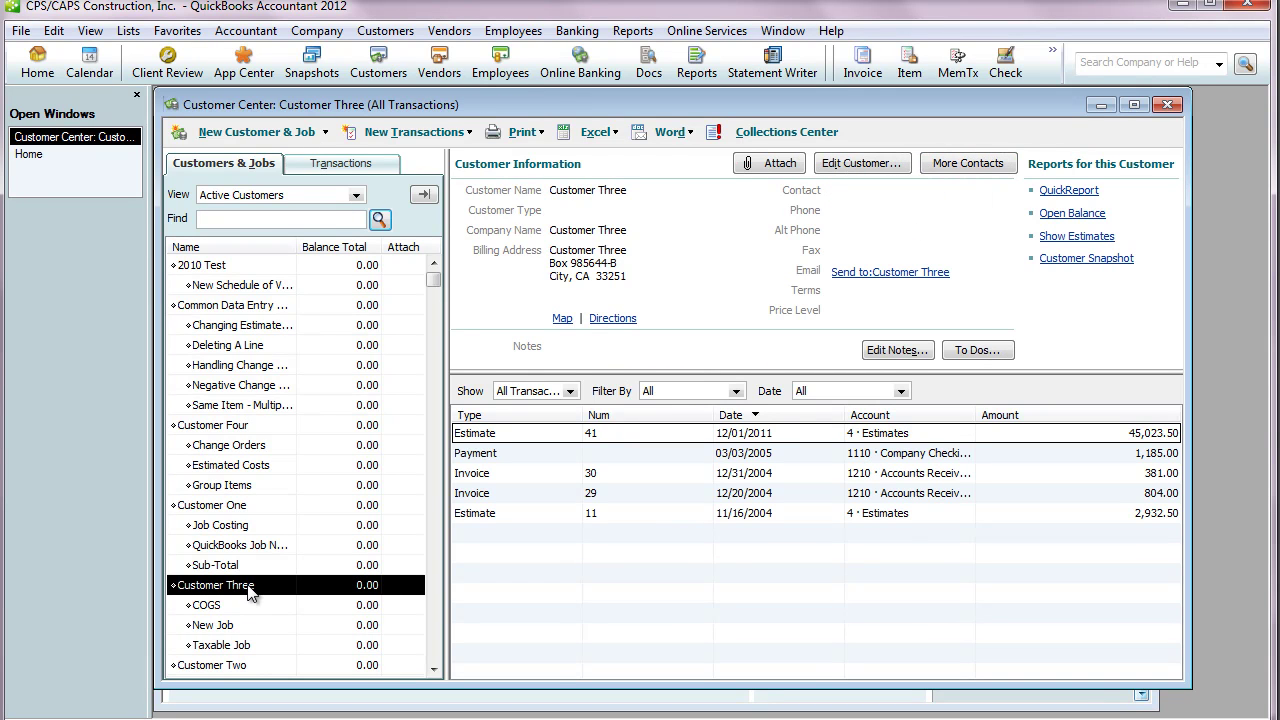
{"action": "left_click", "coordinate": [864, 163]}
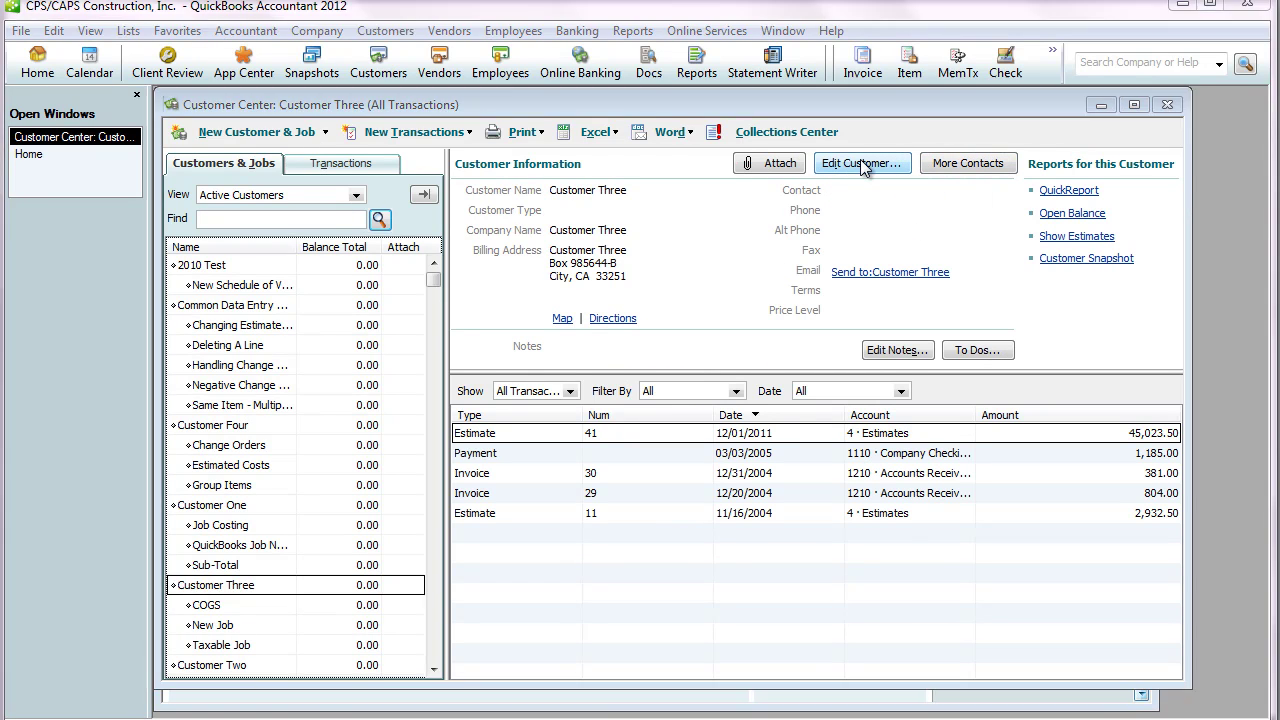
{"action": "left_click", "coordinate": [653, 563]}
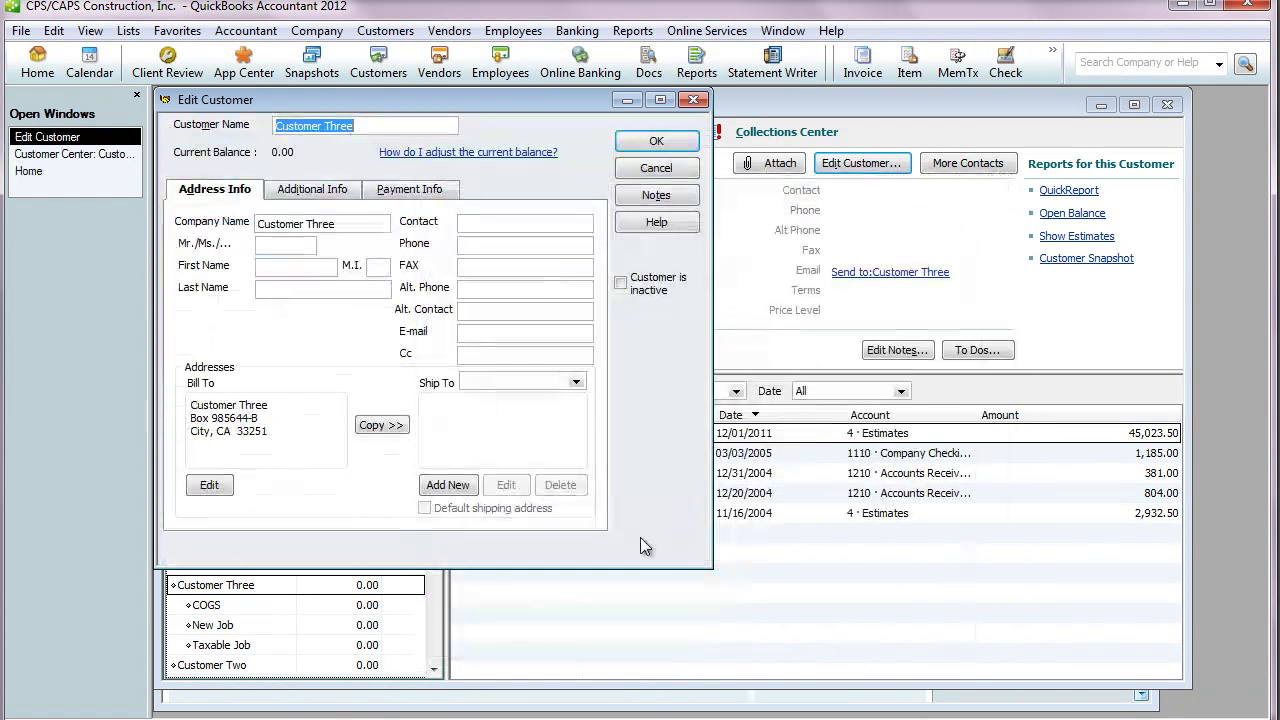
{"action": "left_click", "coordinate": [330, 192]}
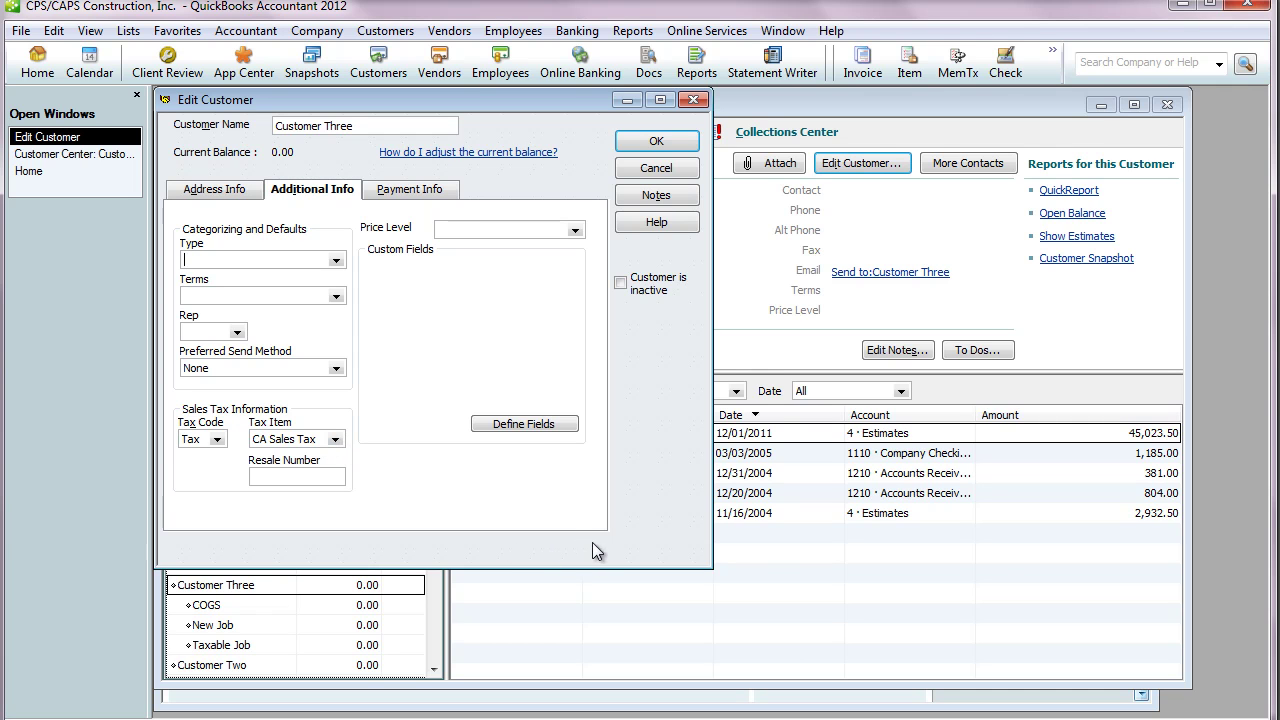
{"action": "left_click", "coordinate": [656, 140]}
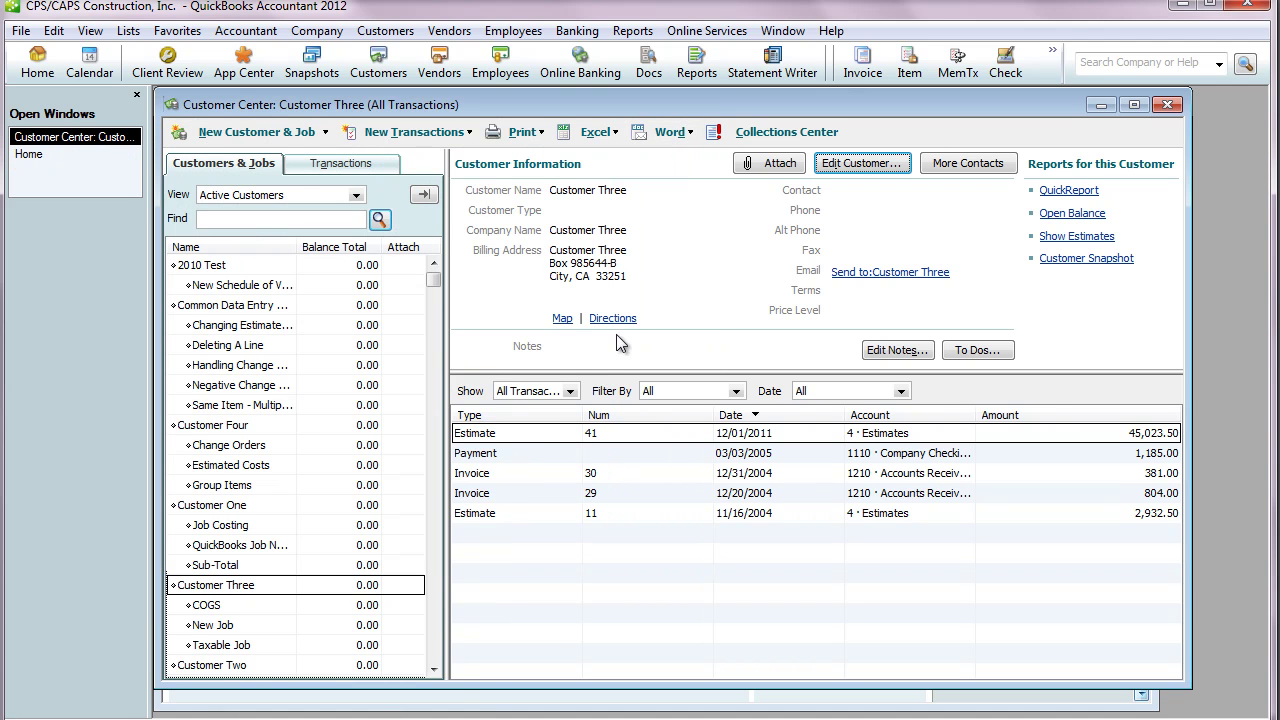
{"action": "left_click", "coordinate": [230, 648]}
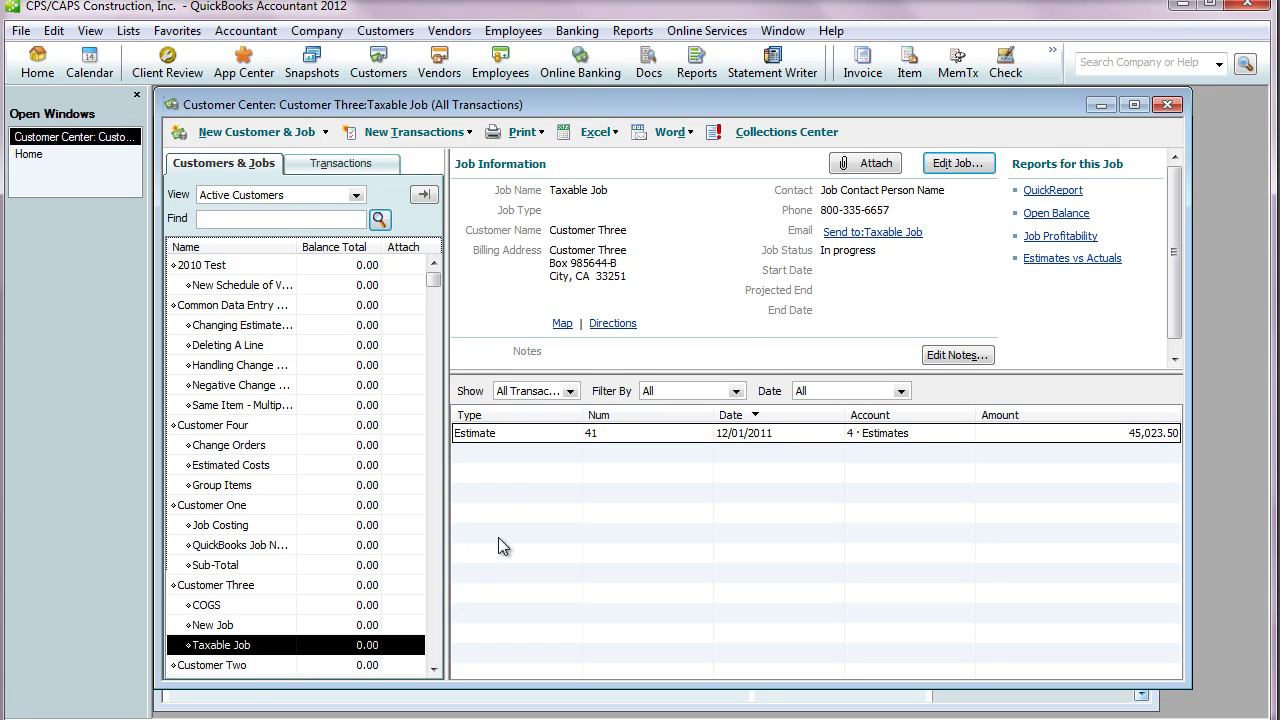
{"action": "double_click", "coordinate": [570, 433]}
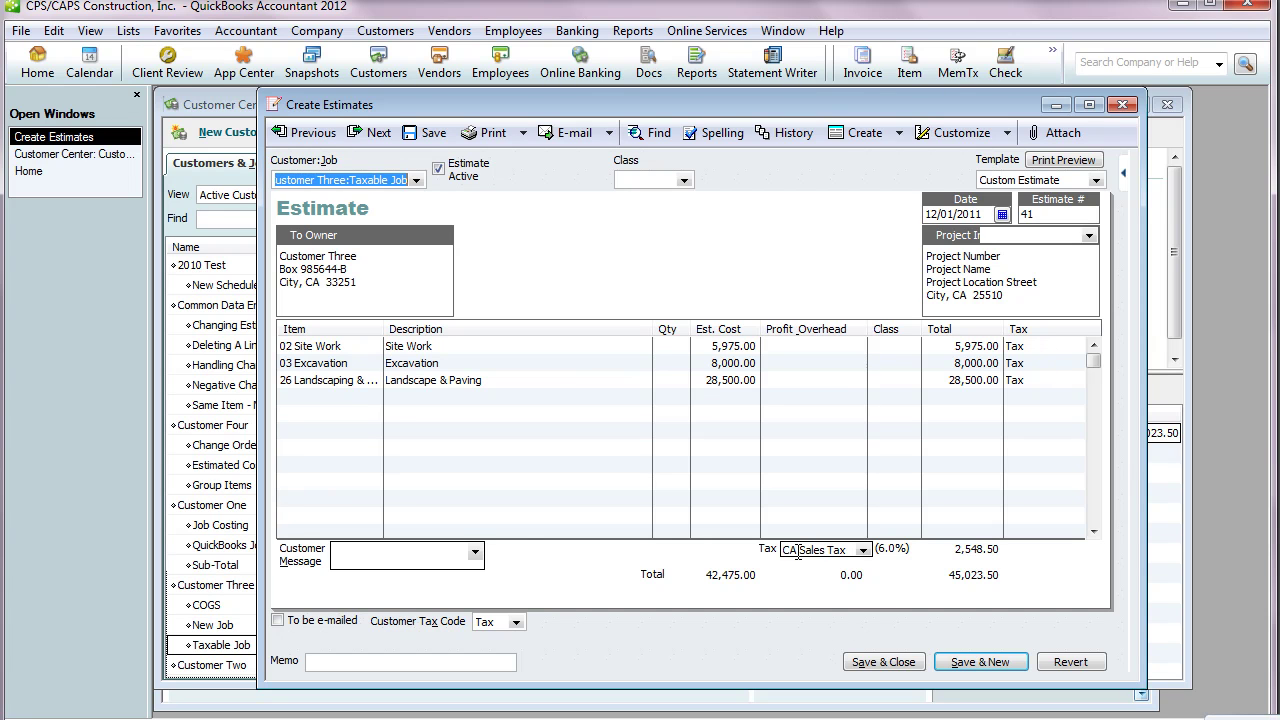
{"action": "left_click", "coordinate": [862, 551]}
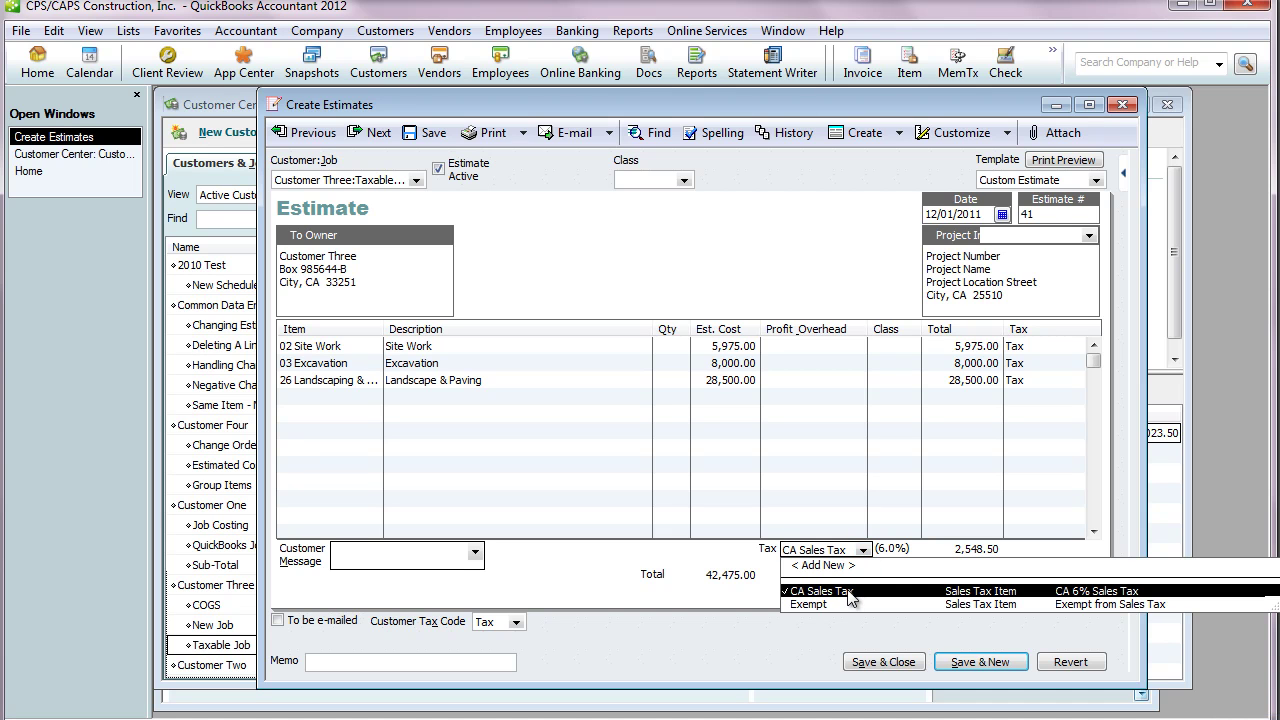
{"action": "left_click", "coordinate": [848, 593]}
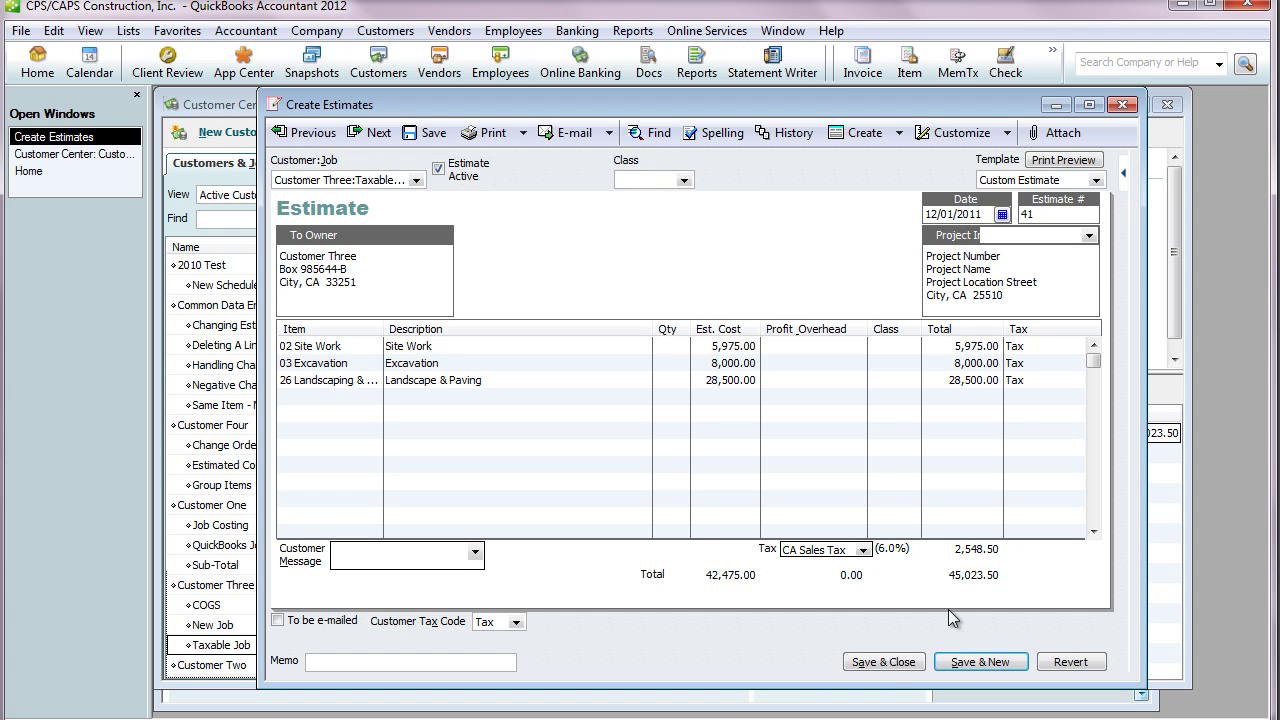
{"action": "left_click", "coordinate": [876, 662]}
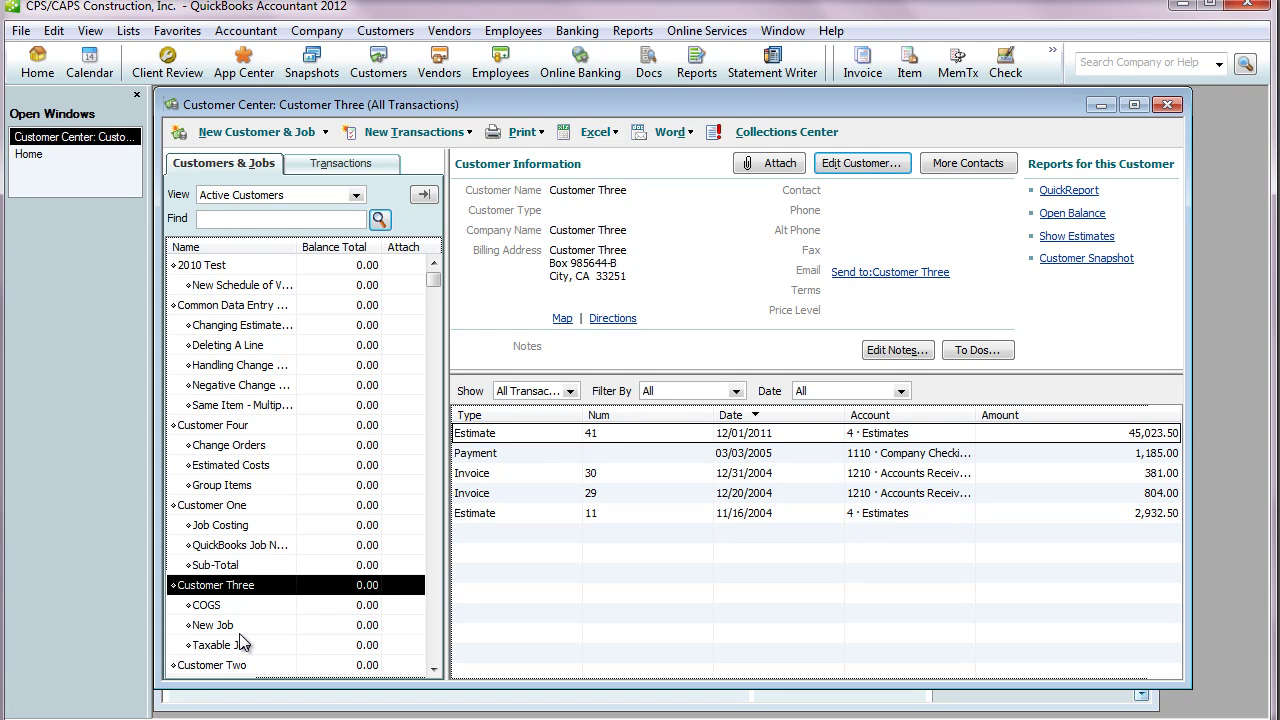
Create the job 'Non-Taxable Job' under Customer Three, dismissing the new-feature notice.
{"action": "left_click", "coordinate": [256, 132]}
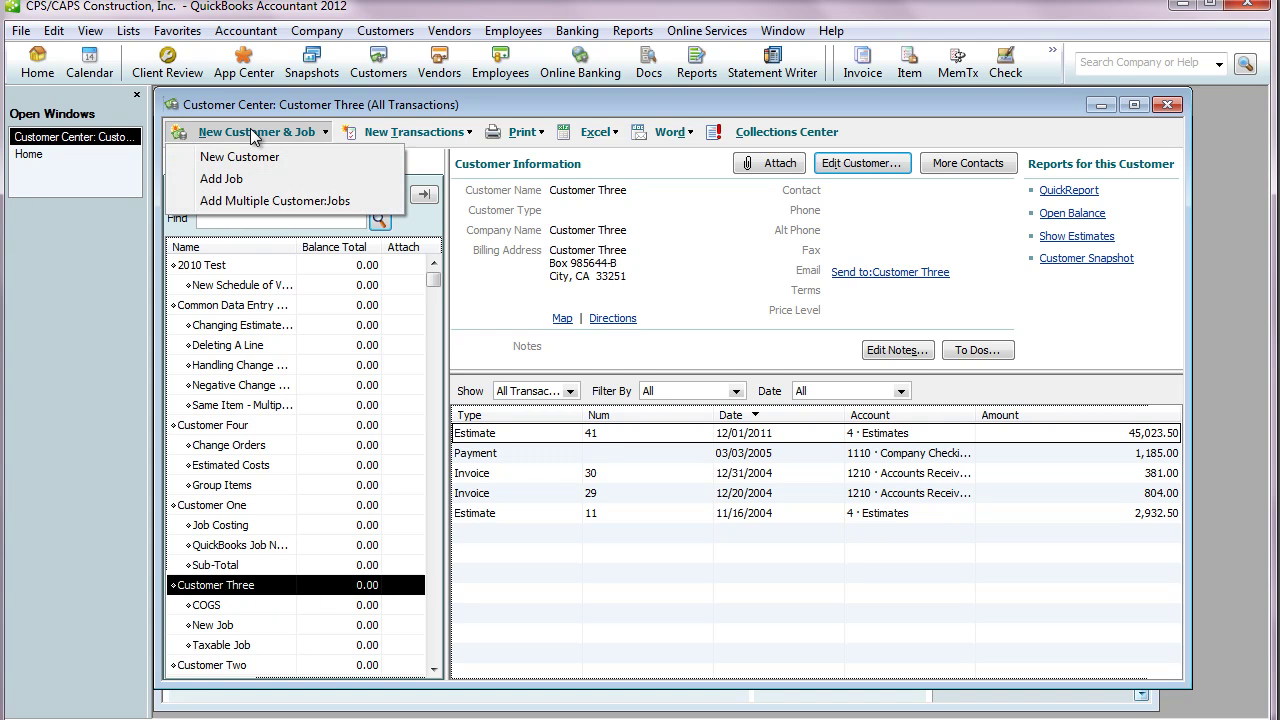
{"action": "left_click", "coordinate": [238, 200]}
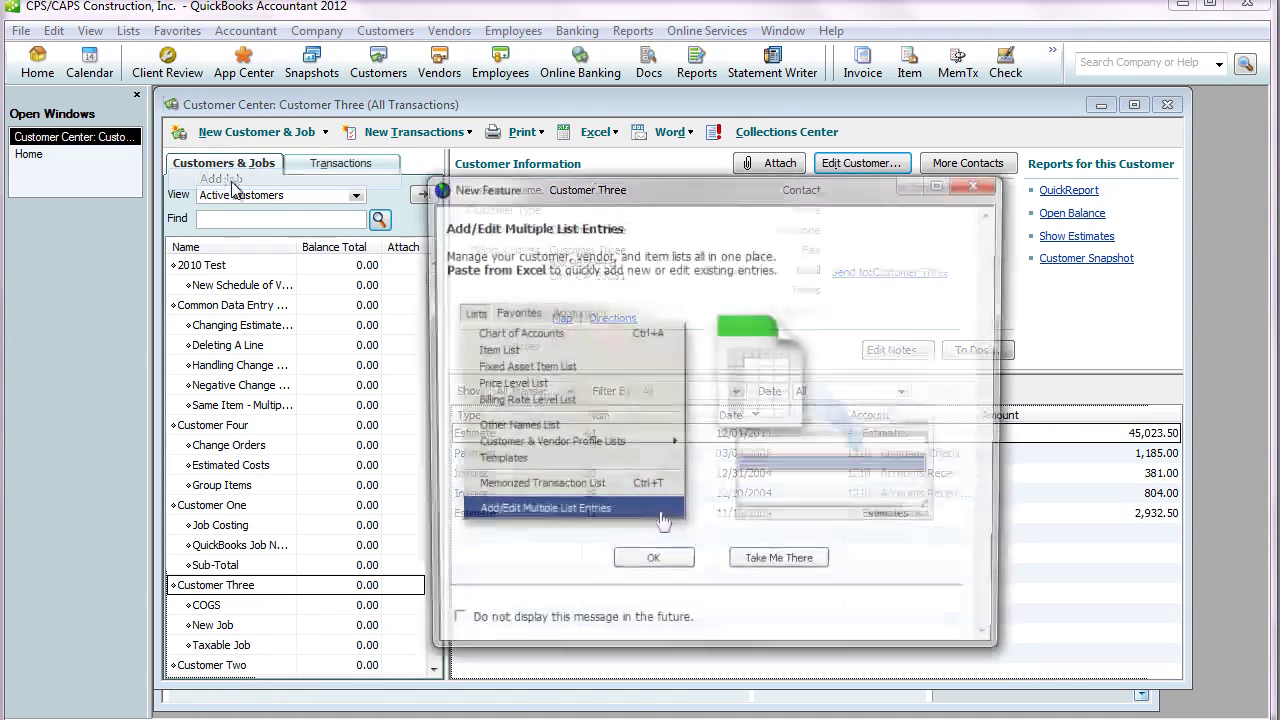
{"action": "left_click", "coordinate": [637, 566]}
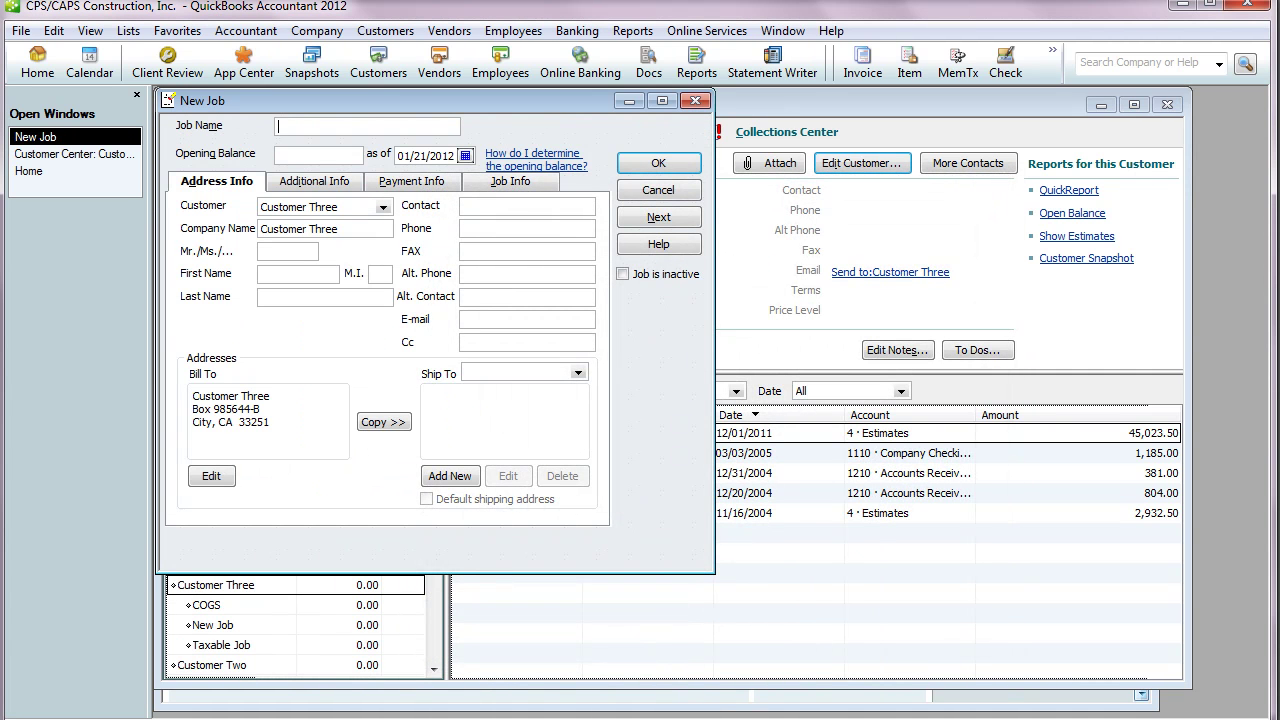
{"action": "type", "text": "Non-Taxable Job"}
{"action": "left_click", "coordinate": [658, 163]}
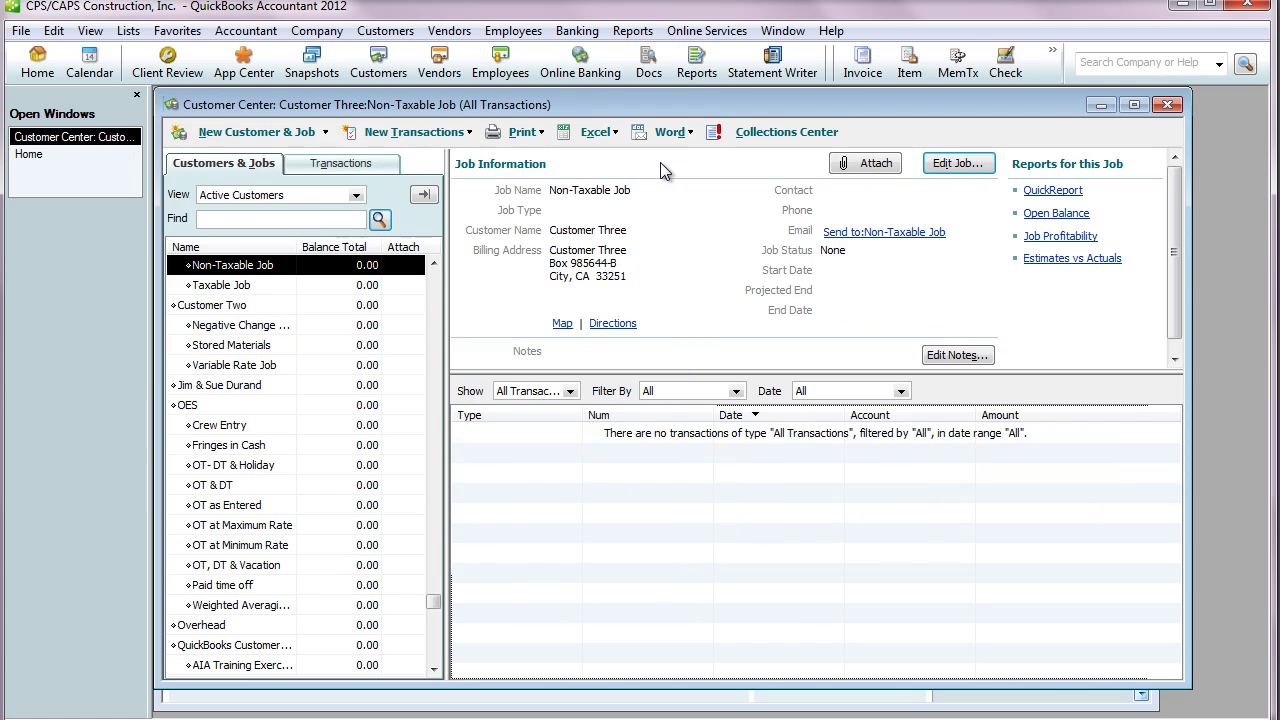
Start a new estimate for Non-Taxable Job and add the 31.10.00G clearing item group.
{"action": "left_click", "coordinate": [437, 140]}
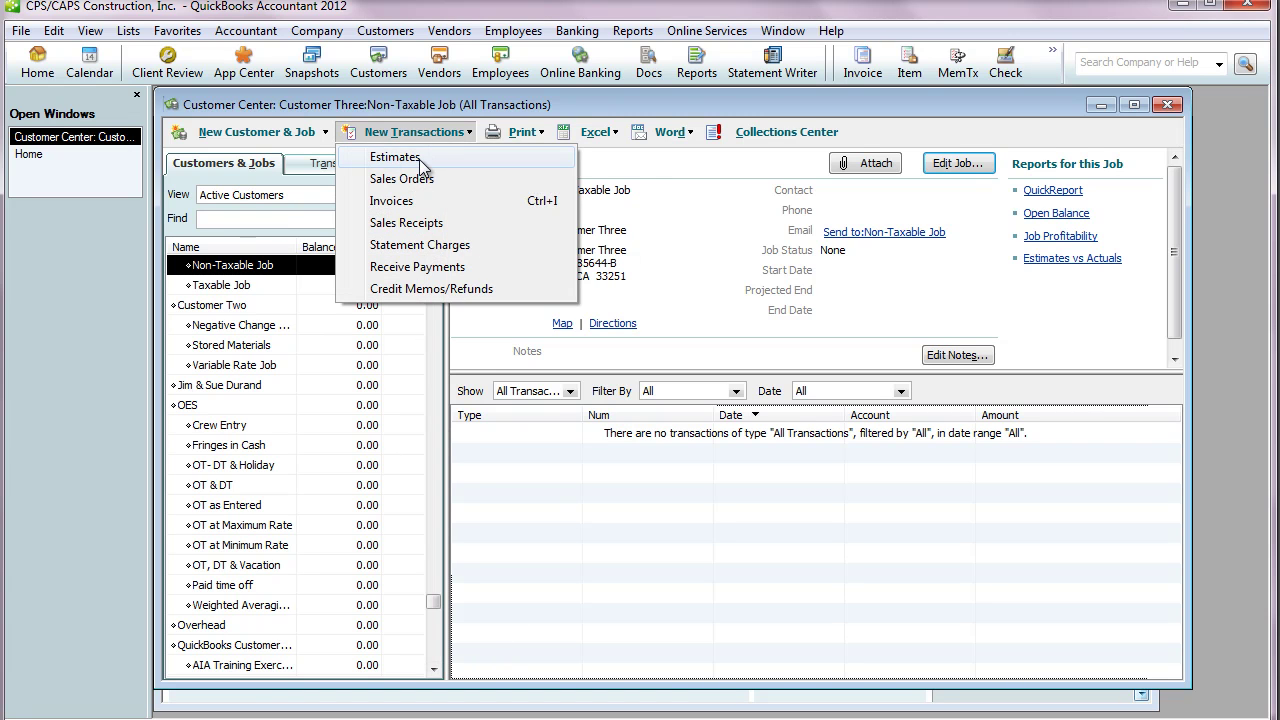
{"action": "left_click", "coordinate": [419, 159]}
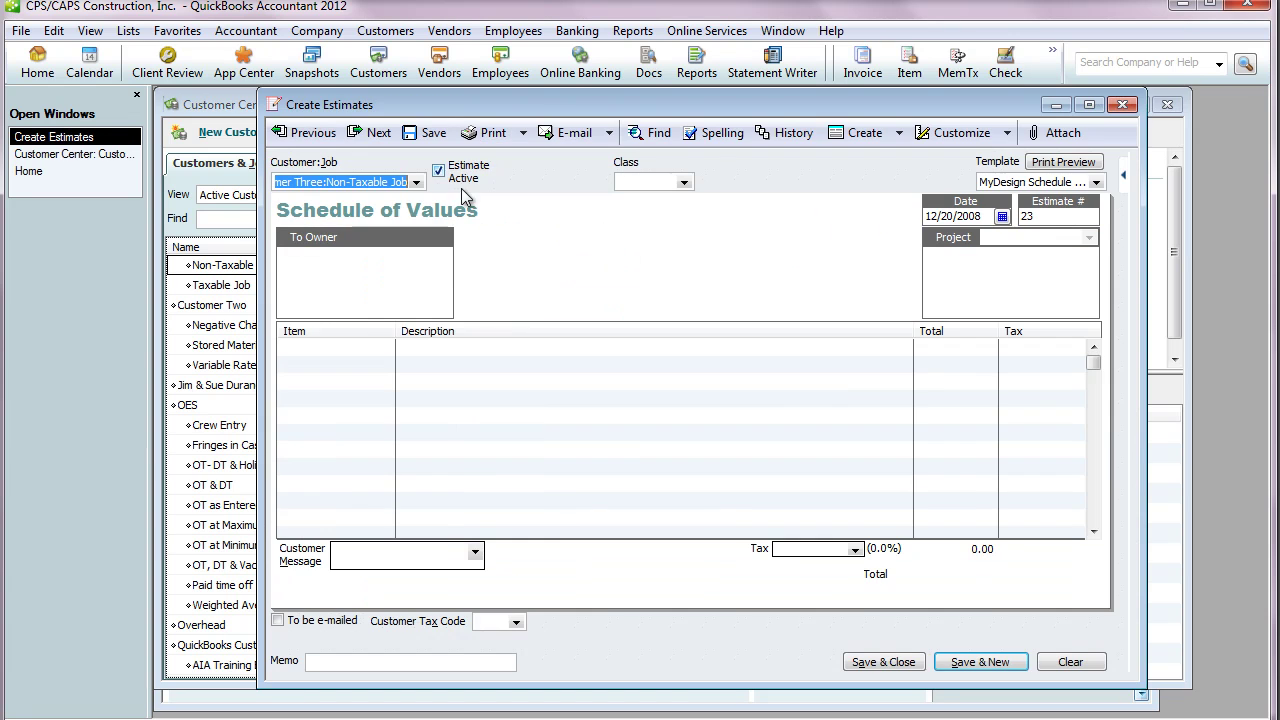
{"action": "left_click", "coordinate": [383, 353]}
{"action": "left_click", "coordinate": [385, 348]}
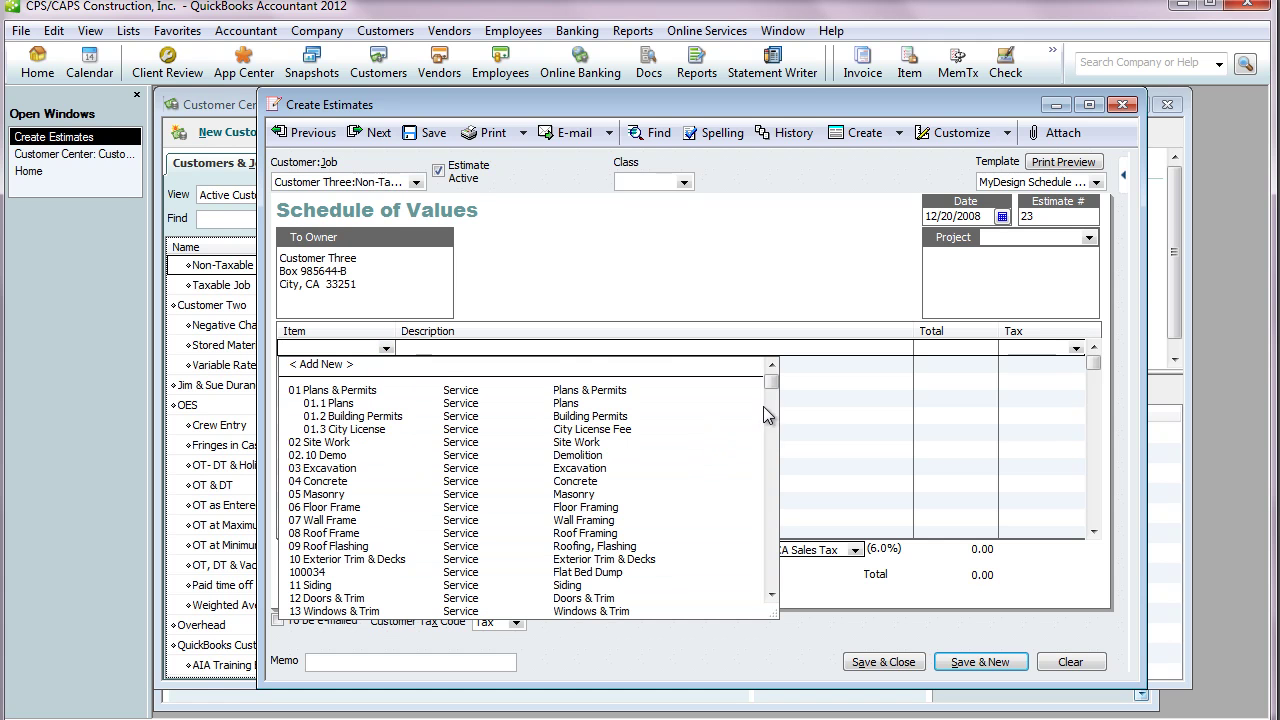
{"action": "left_click_drag", "start_coordinate": [771, 383], "coordinate": [766, 548]}
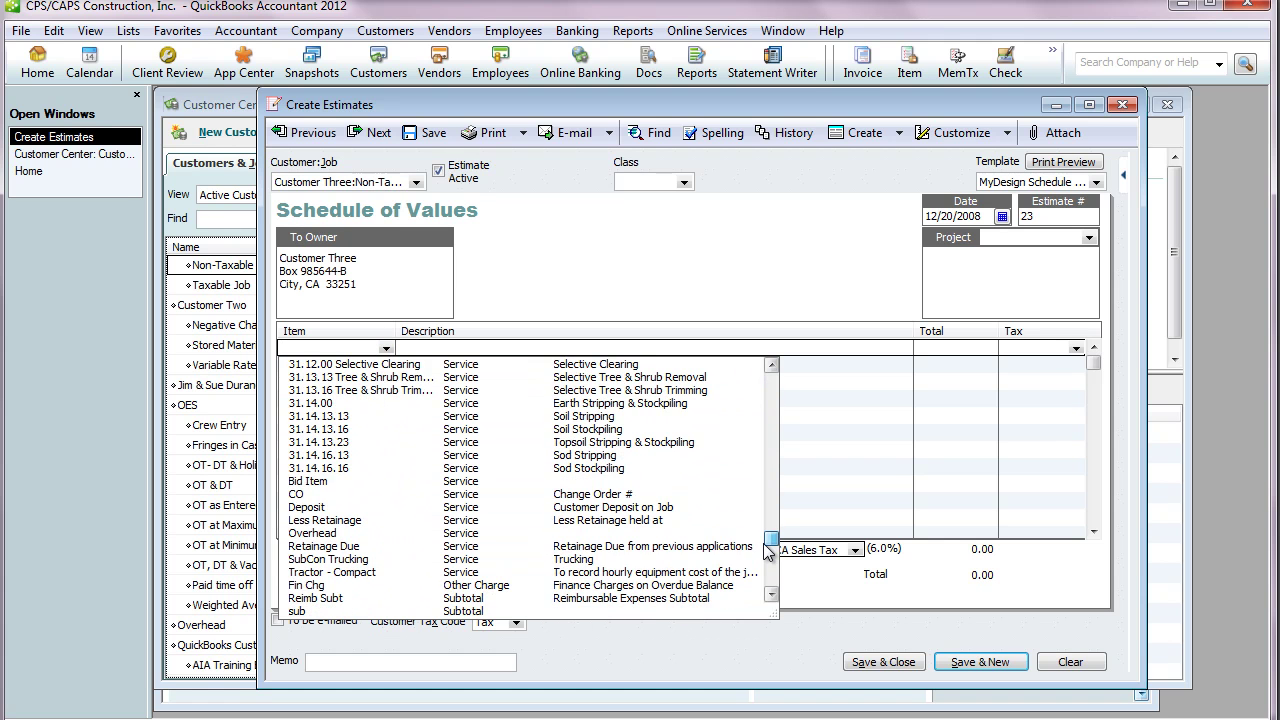
{"action": "left_click_drag", "start_coordinate": [767, 546], "coordinate": [764, 568]}
{"action": "left_click", "coordinate": [463, 572]}
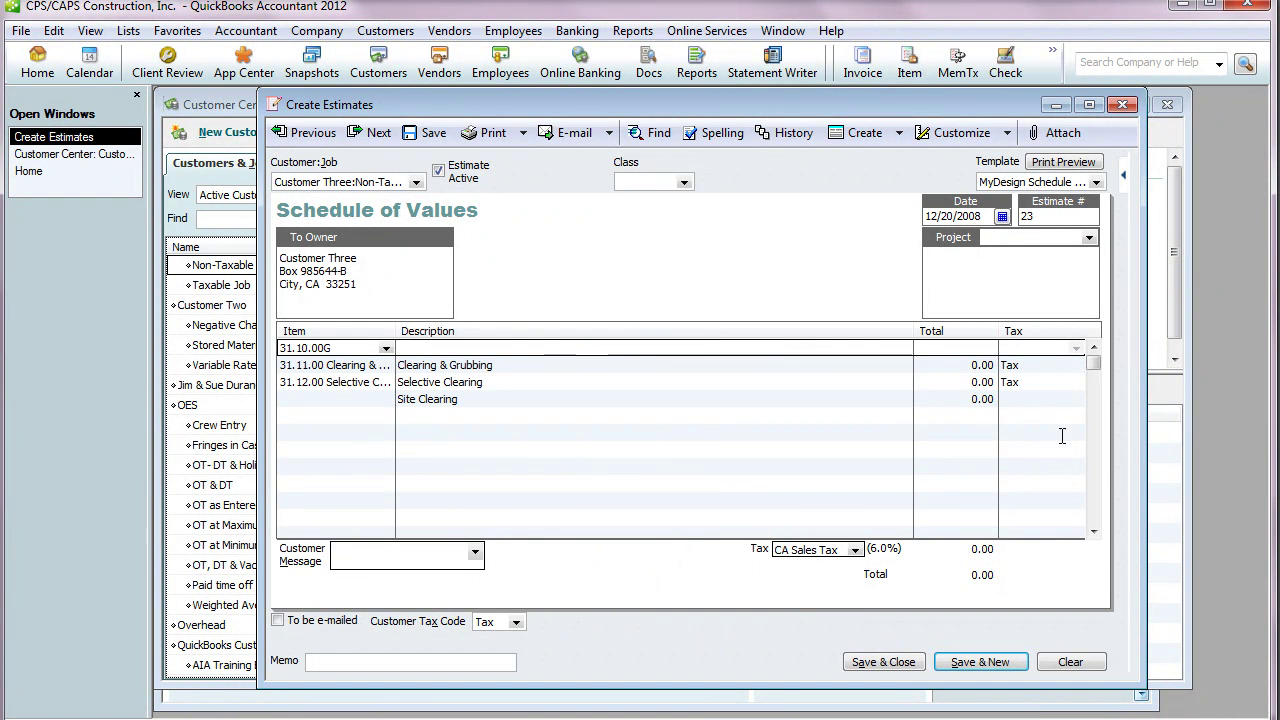
Set the Tax column to Non on the Clearing & Grubbing and Selective Clearing lines.
{"action": "left_click", "coordinate": [1075, 366]}
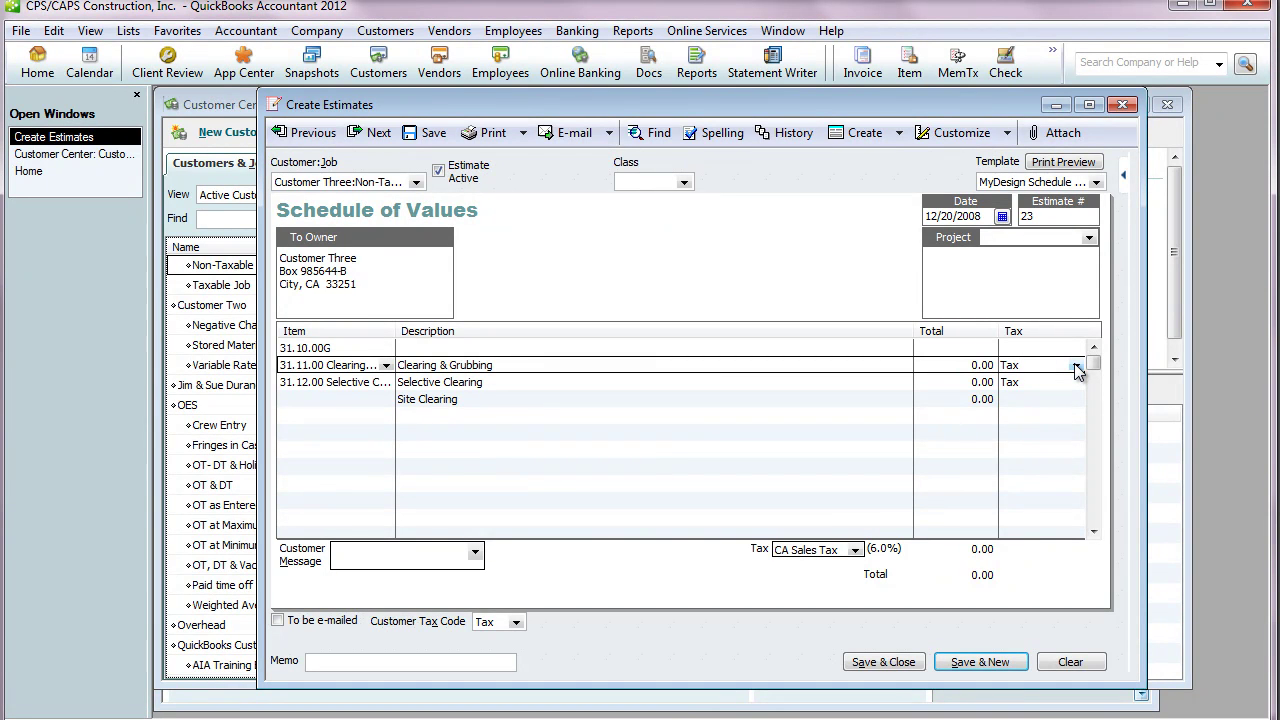
{"action": "left_click", "coordinate": [1077, 366]}
{"action": "left_click", "coordinate": [1044, 416]}
{"action": "left_click", "coordinate": [1064, 384]}
{"action": "left_click", "coordinate": [1077, 383]}
{"action": "left_click", "coordinate": [1030, 434]}
{"action": "left_click", "coordinate": [855, 550]}
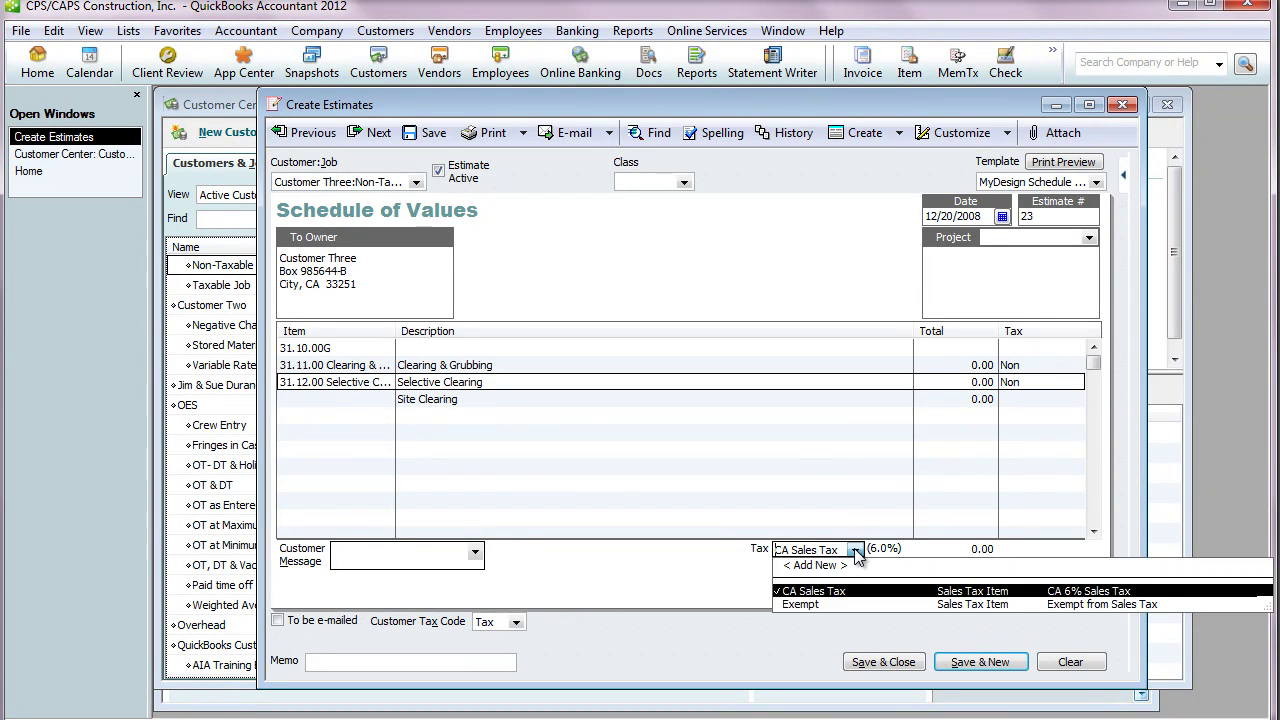
Set the estimate tax to Exempt and enter totals 500.00 and 1,500.00 for the two clearing lines.
{"action": "left_click", "coordinate": [800, 605]}
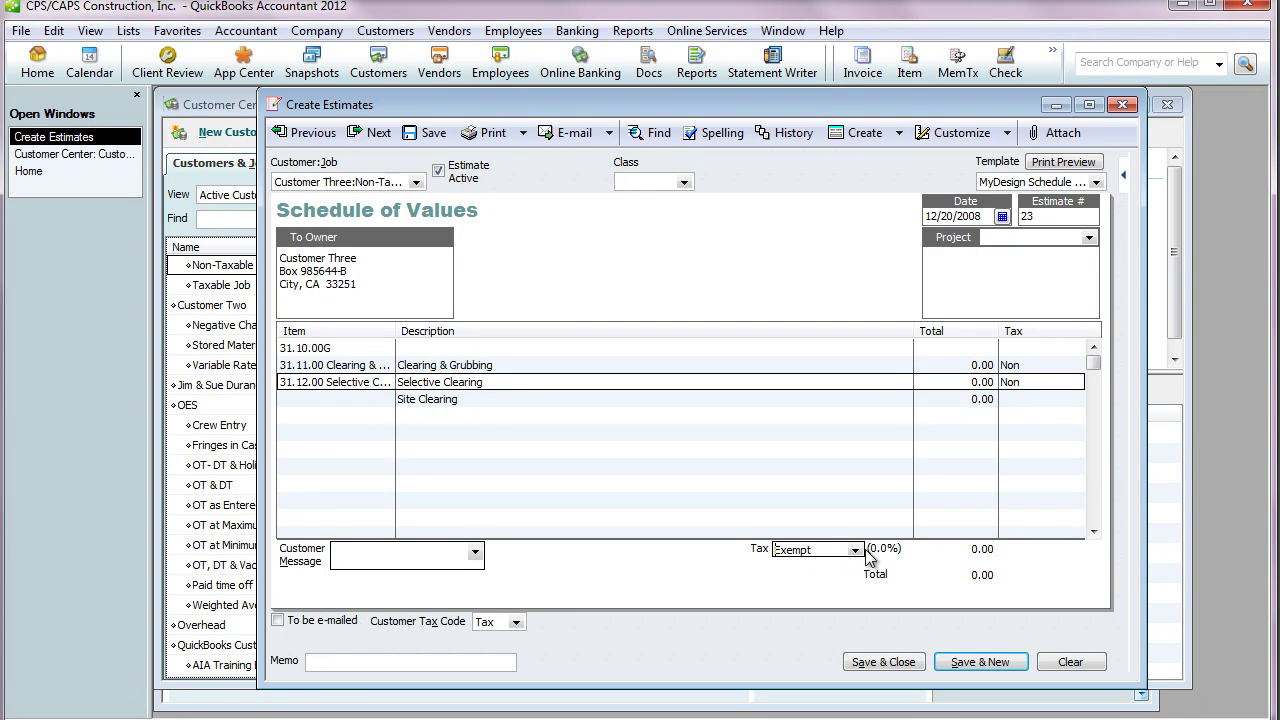
{"action": "left_click", "coordinate": [953, 366]}
{"action": "type", "text": "500.00"}
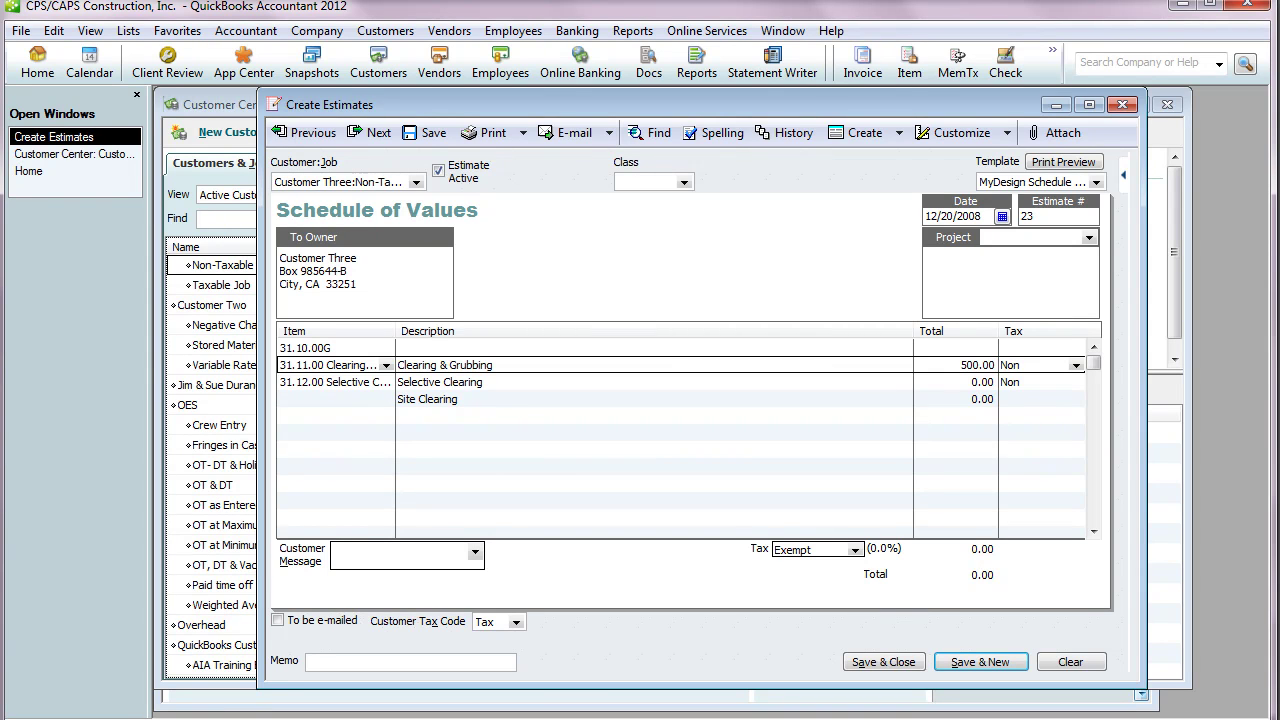
{"action": "left_click", "coordinate": [983, 382]}
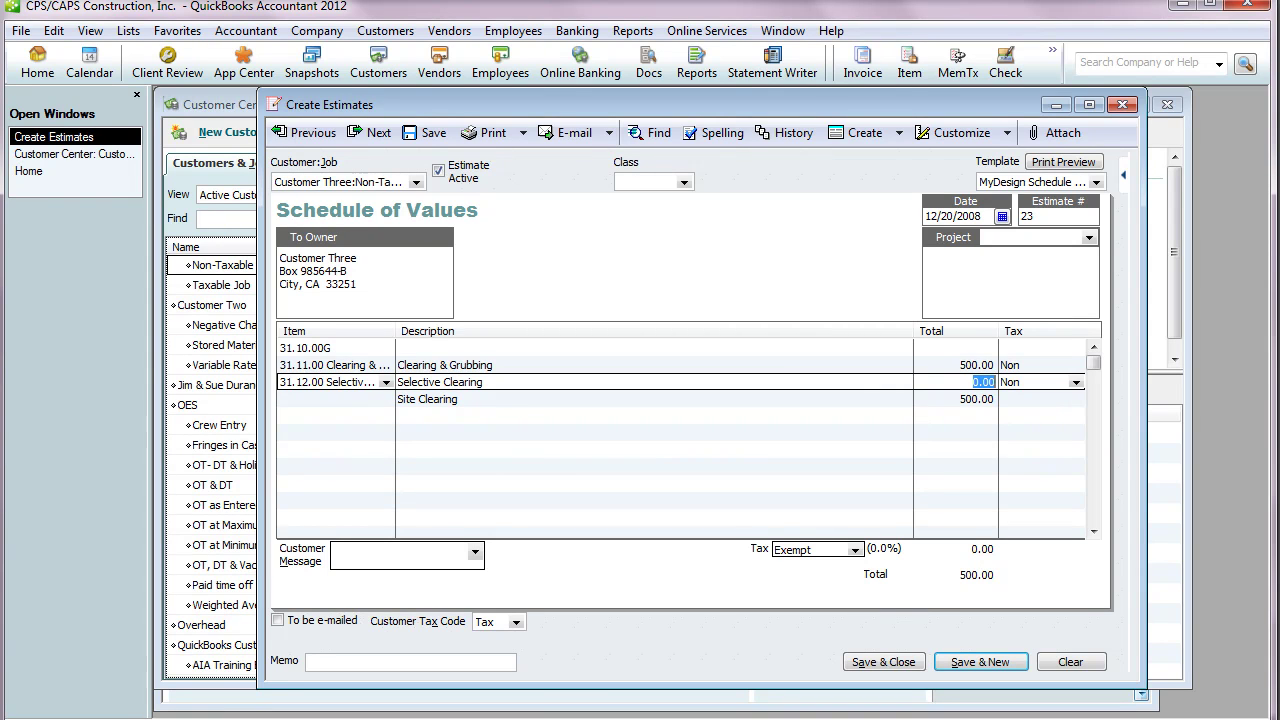
{"action": "type", "text": "1500.0"}
{"action": "key", "text": "Tab"}
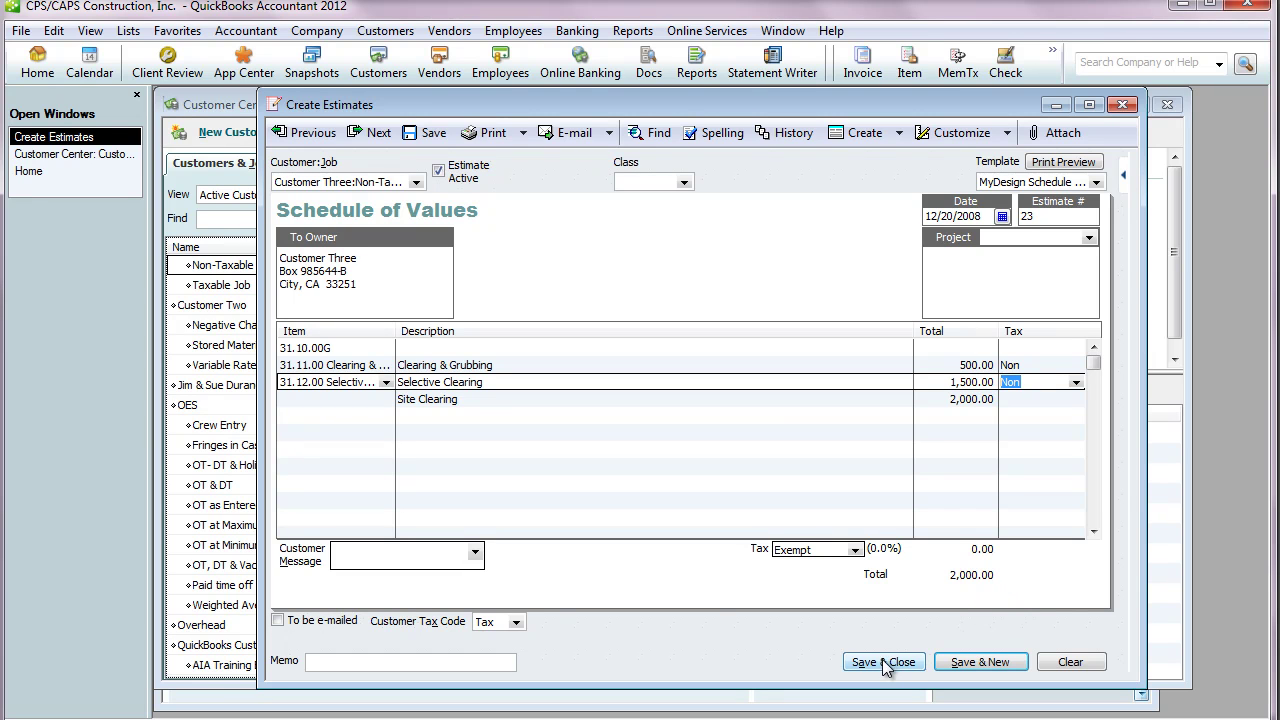
{"action": "double_click", "coordinate": [972, 216]}
Date the estimate 12/20/2011, save it past the tax and class prompts, and reopen Estimate 23.
{"action": "type", "text": "2011"}
{"action": "left_click", "coordinate": [862, 664]}
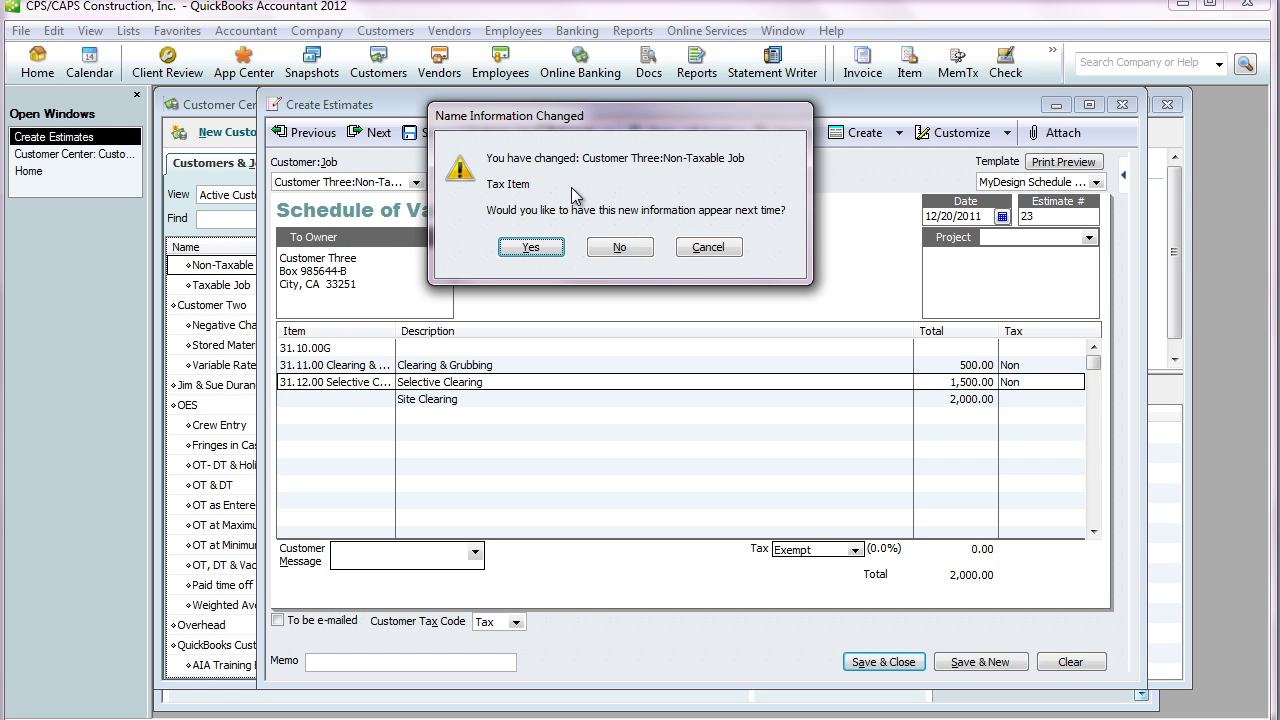
{"action": "left_click", "coordinate": [628, 245]}
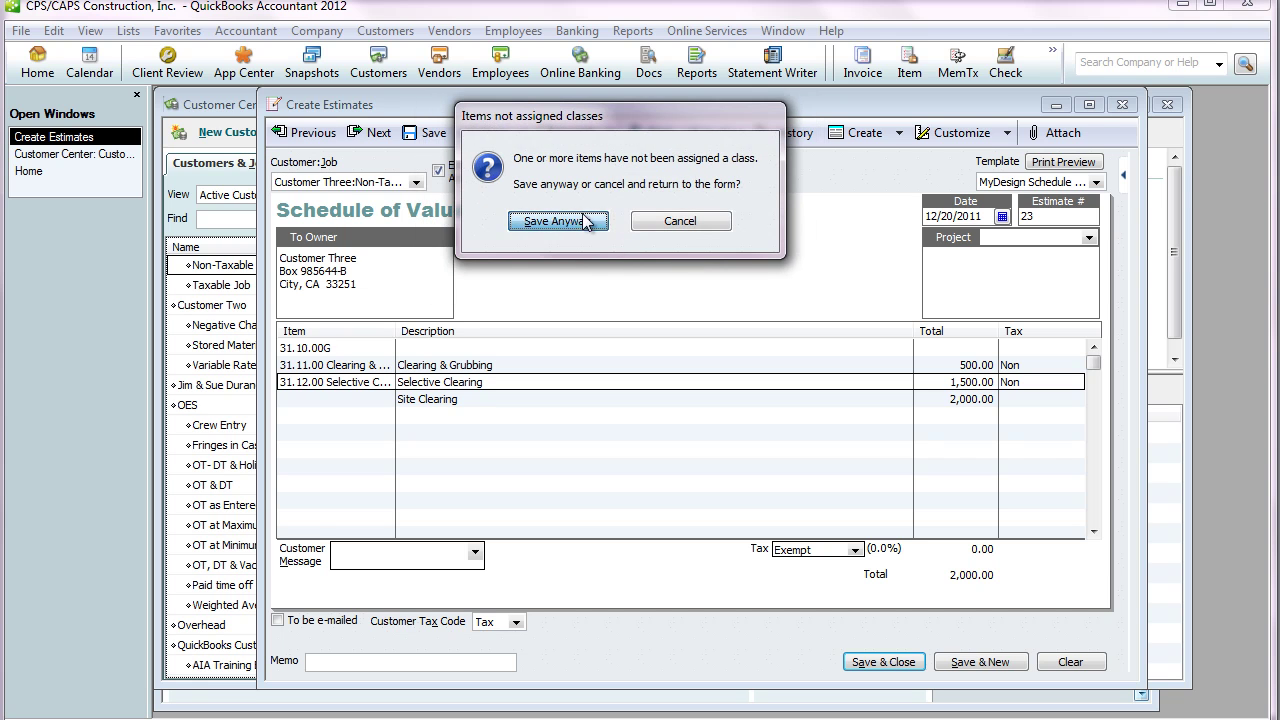
{"action": "left_click", "coordinate": [587, 221]}
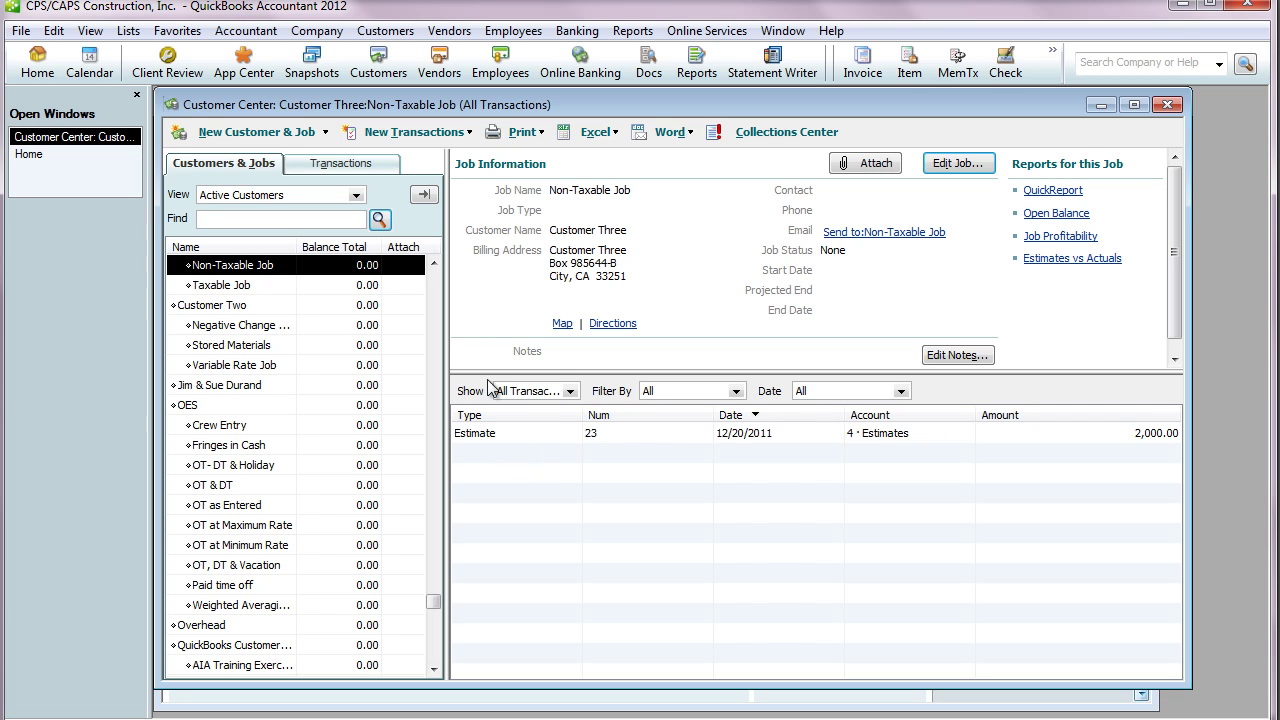
{"action": "left_click", "coordinate": [533, 433]}
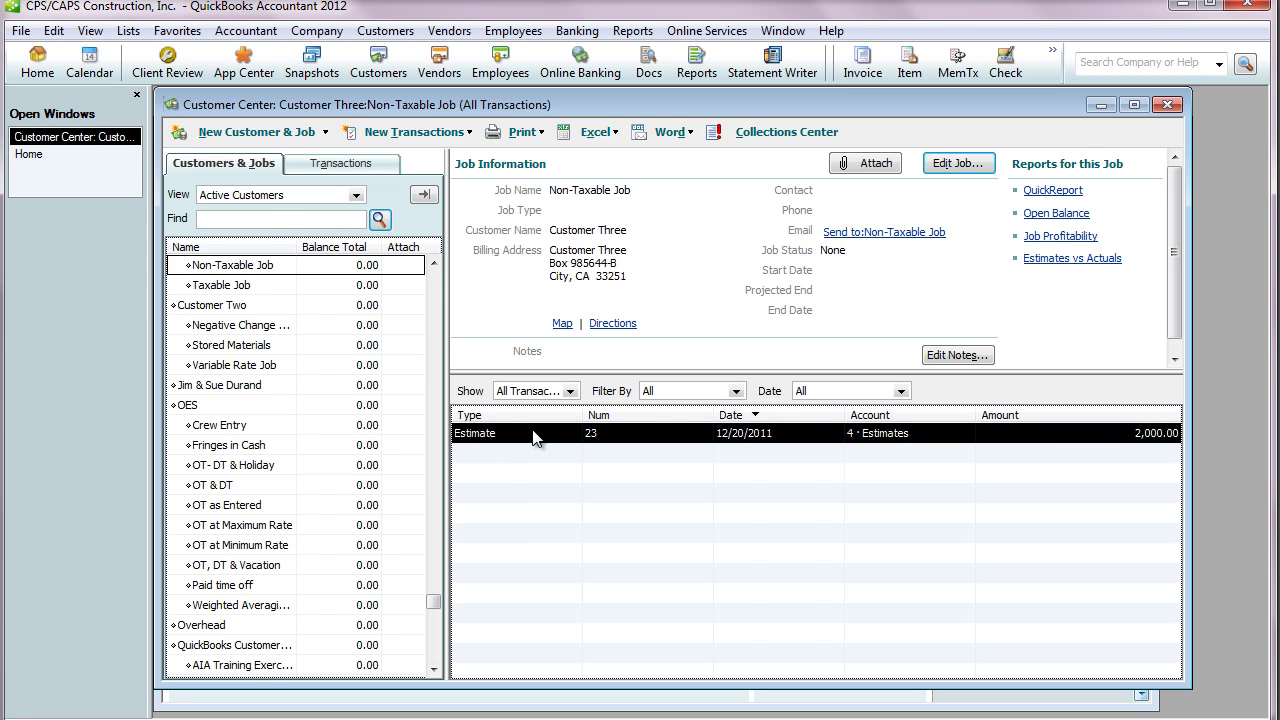
{"action": "double_click", "coordinate": [534, 434]}
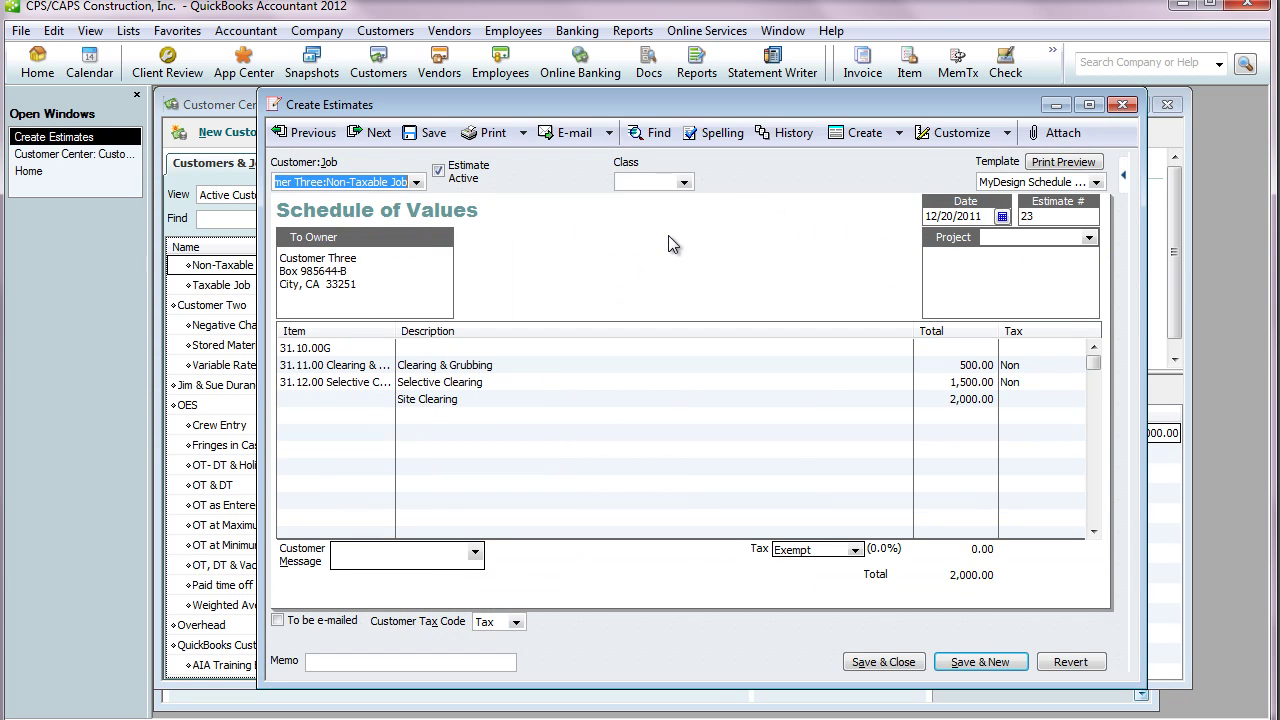
Create a progress invoice from the estimate billing 50% of each clearing line.
{"action": "left_click", "coordinate": [866, 133]}
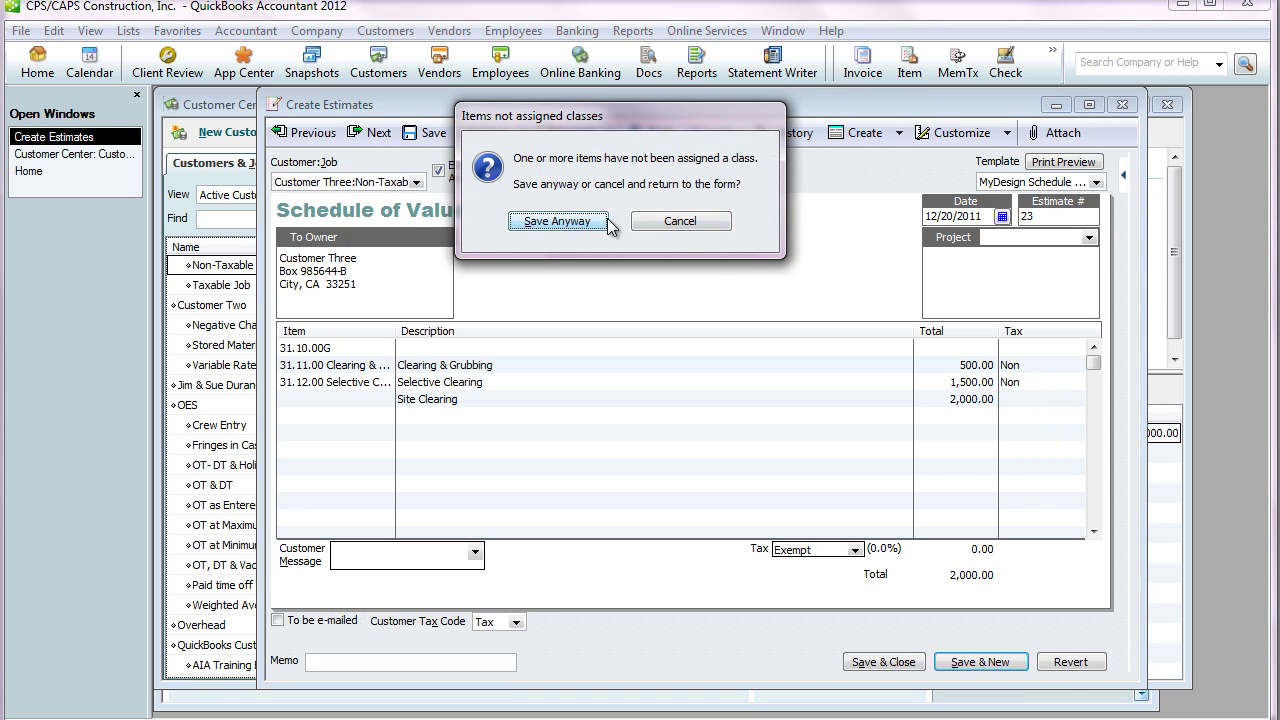
{"action": "left_click", "coordinate": [557, 221]}
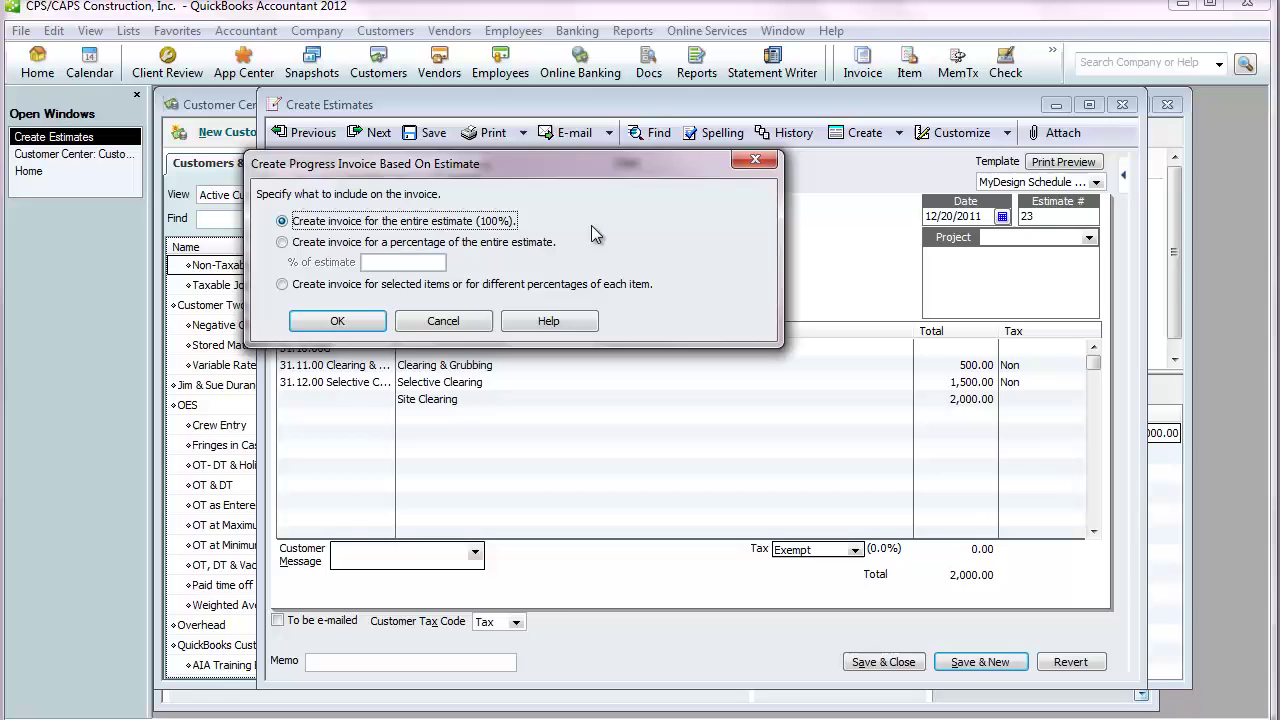
{"action": "left_click", "coordinate": [283, 284]}
{"action": "left_click", "coordinate": [337, 320]}
{"action": "left_click", "coordinate": [735, 246]}
{"action": "type", "text": "50"}
{"action": "key", "text": "Down"}
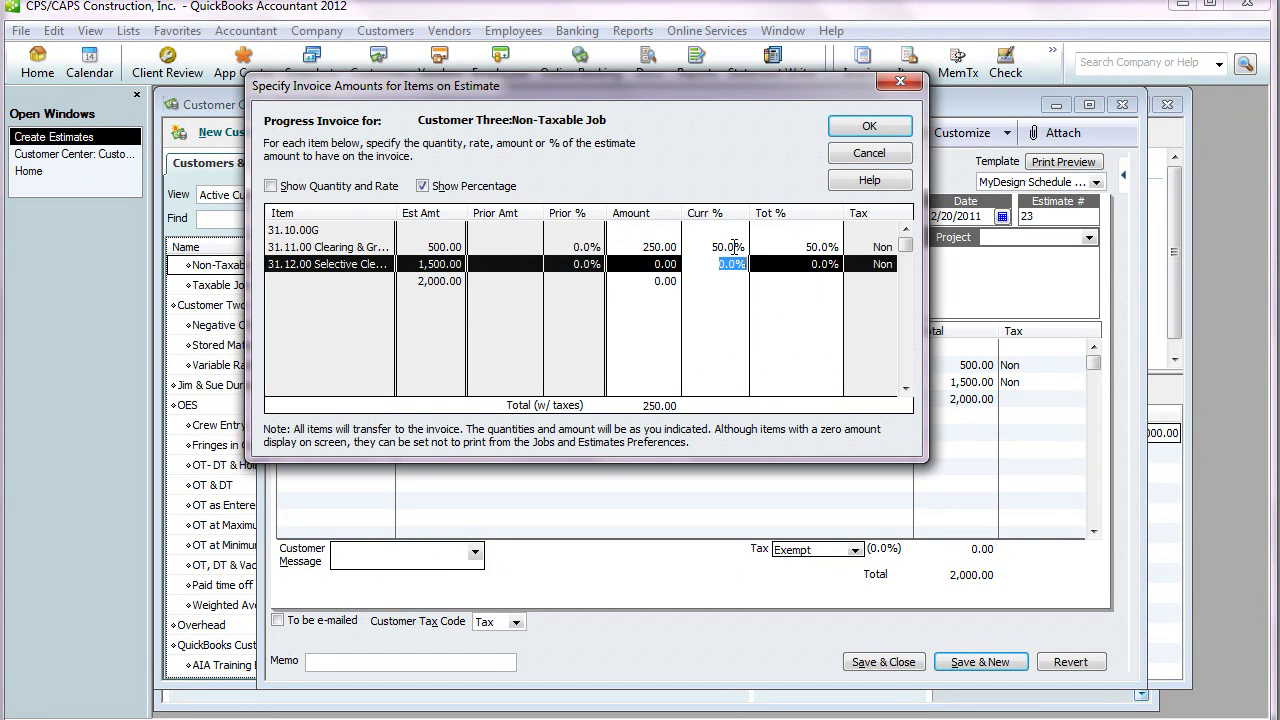
{"action": "type", "text": "50"}
{"action": "key", "text": "Tab"}
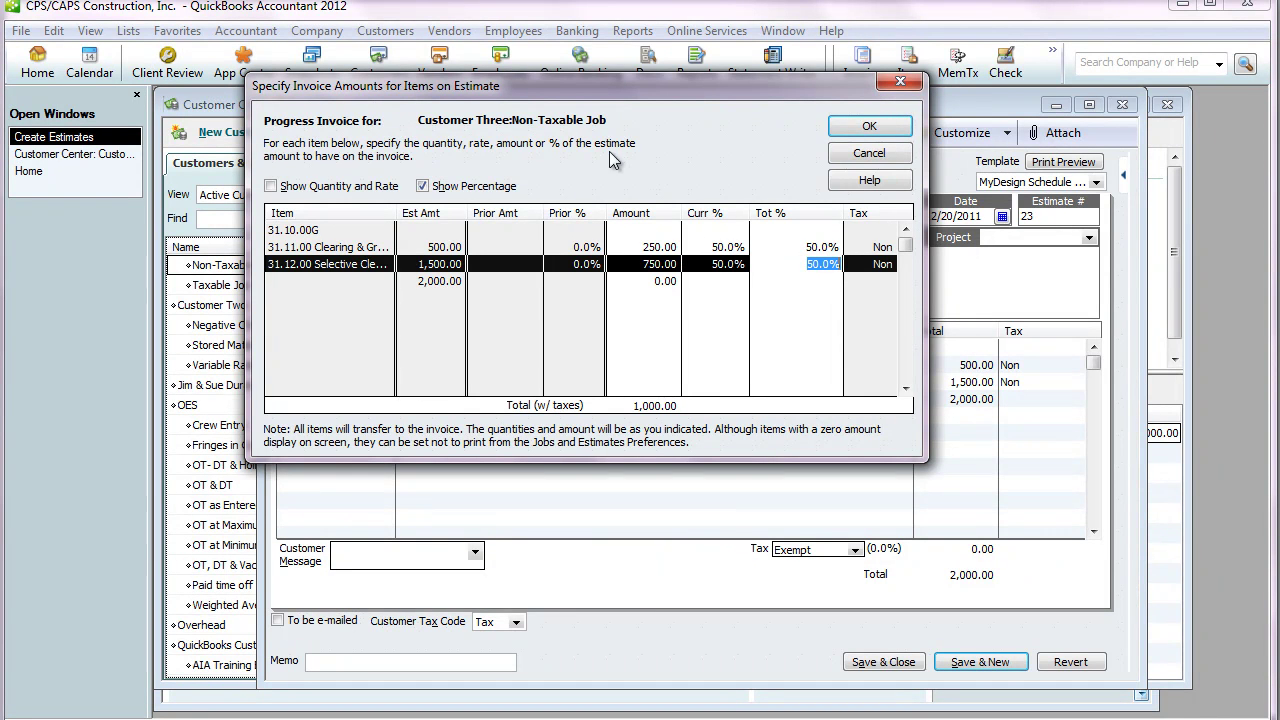
{"action": "left_click", "coordinate": [869, 127]}
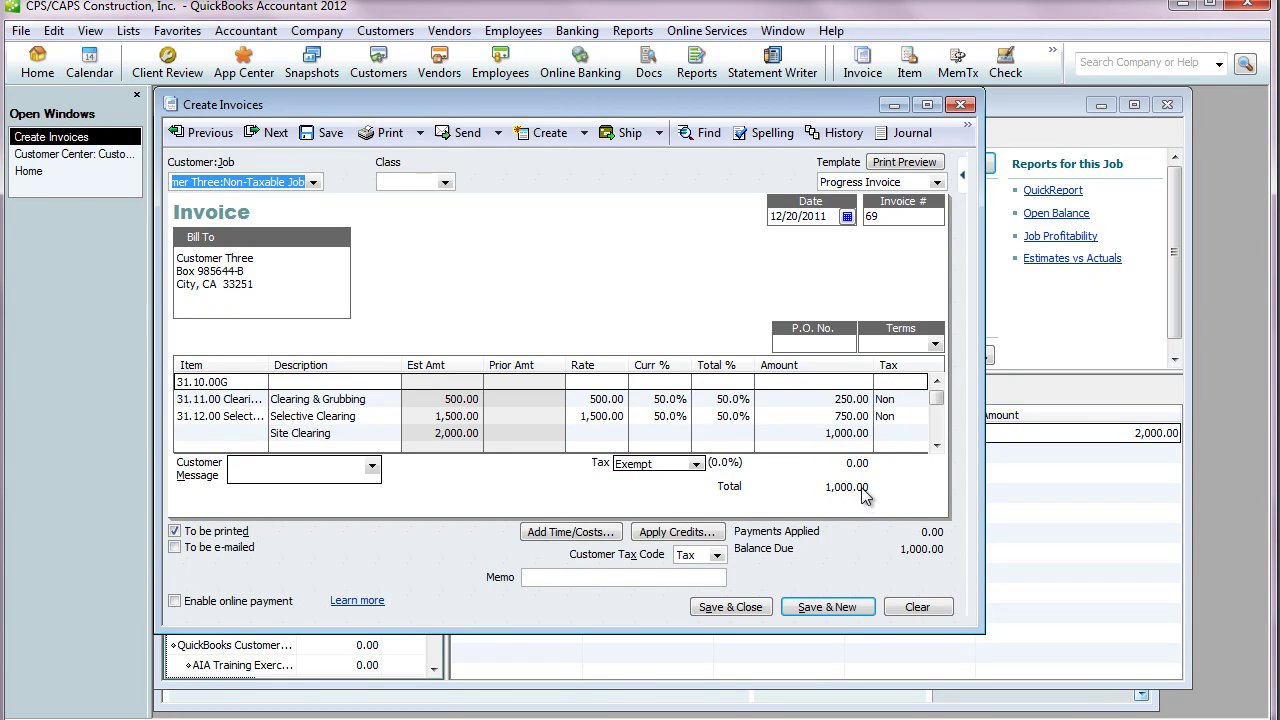
Date invoice 69 01/20/2012 and save it despite missing classes.
{"action": "left_click", "coordinate": [847, 217]}
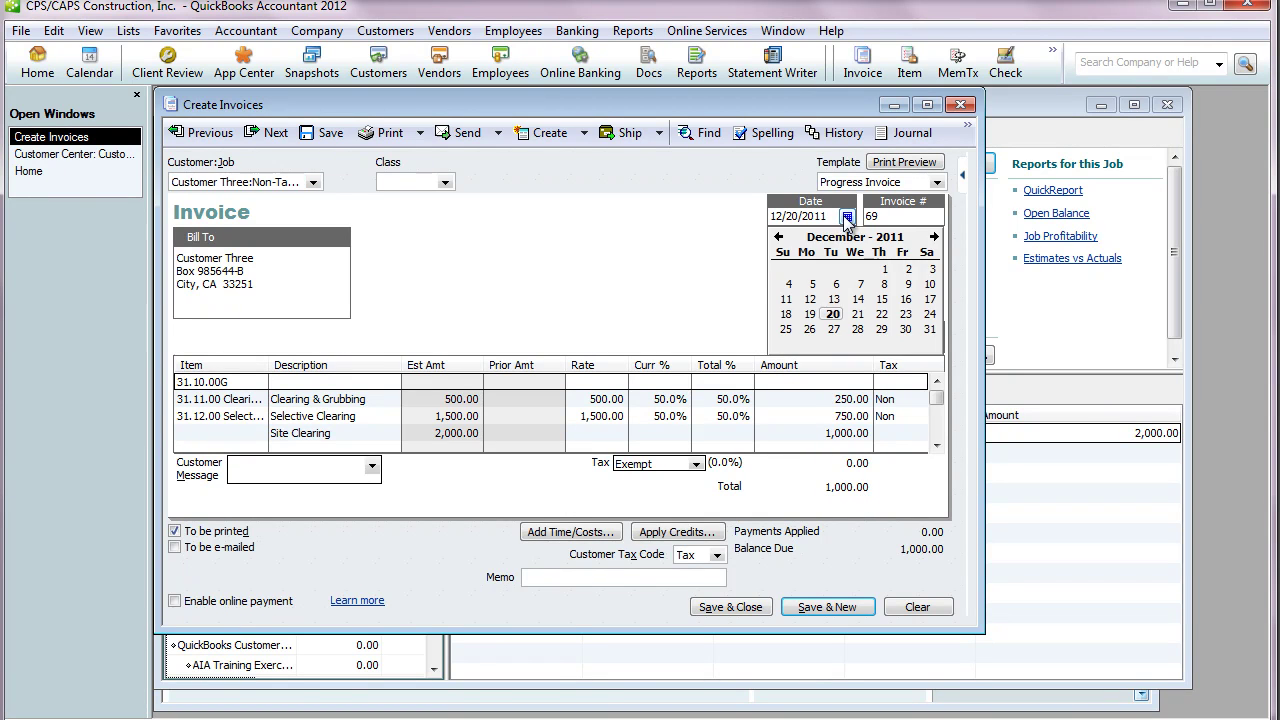
{"action": "left_click", "coordinate": [934, 237]}
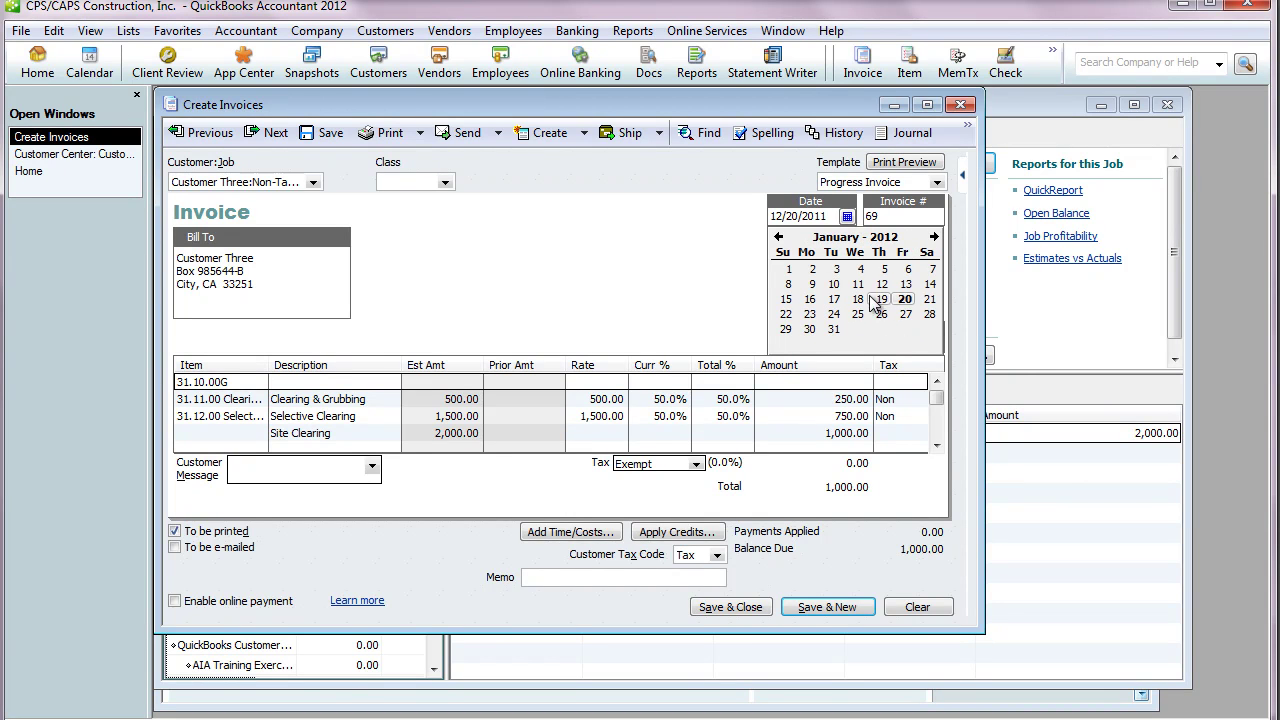
{"action": "left_click", "coordinate": [907, 301]}
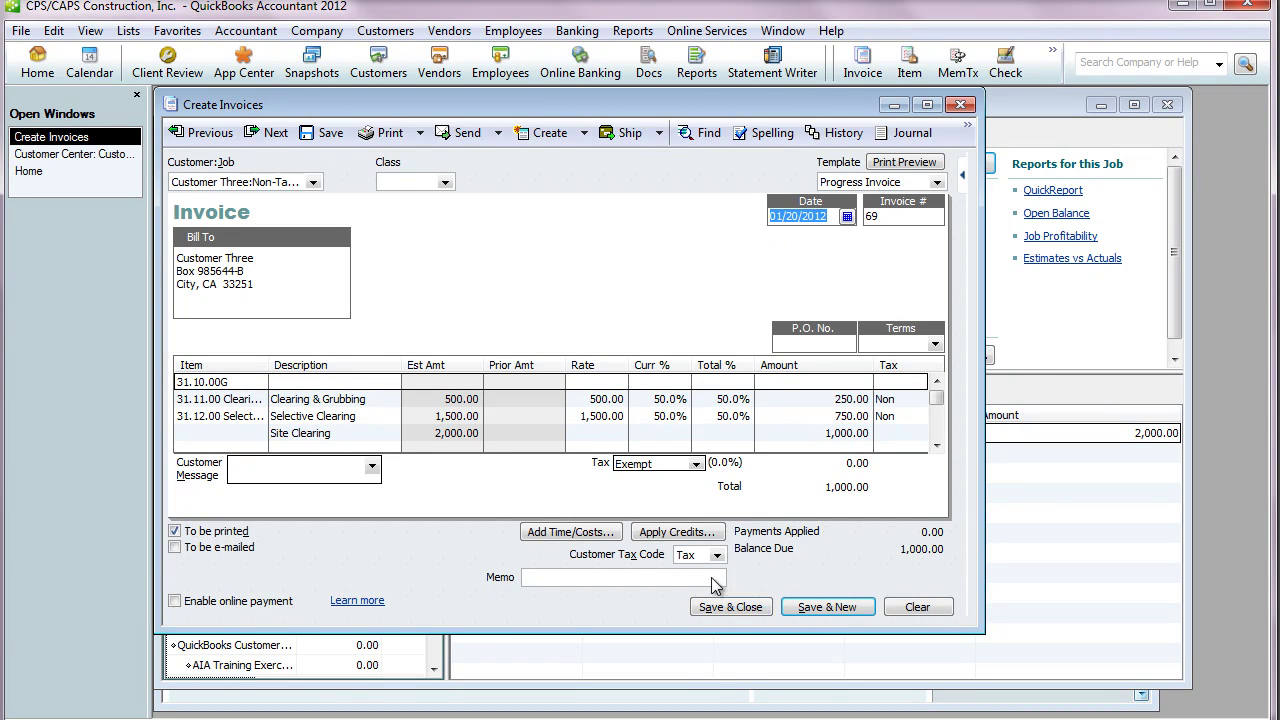
{"action": "left_click", "coordinate": [714, 614]}
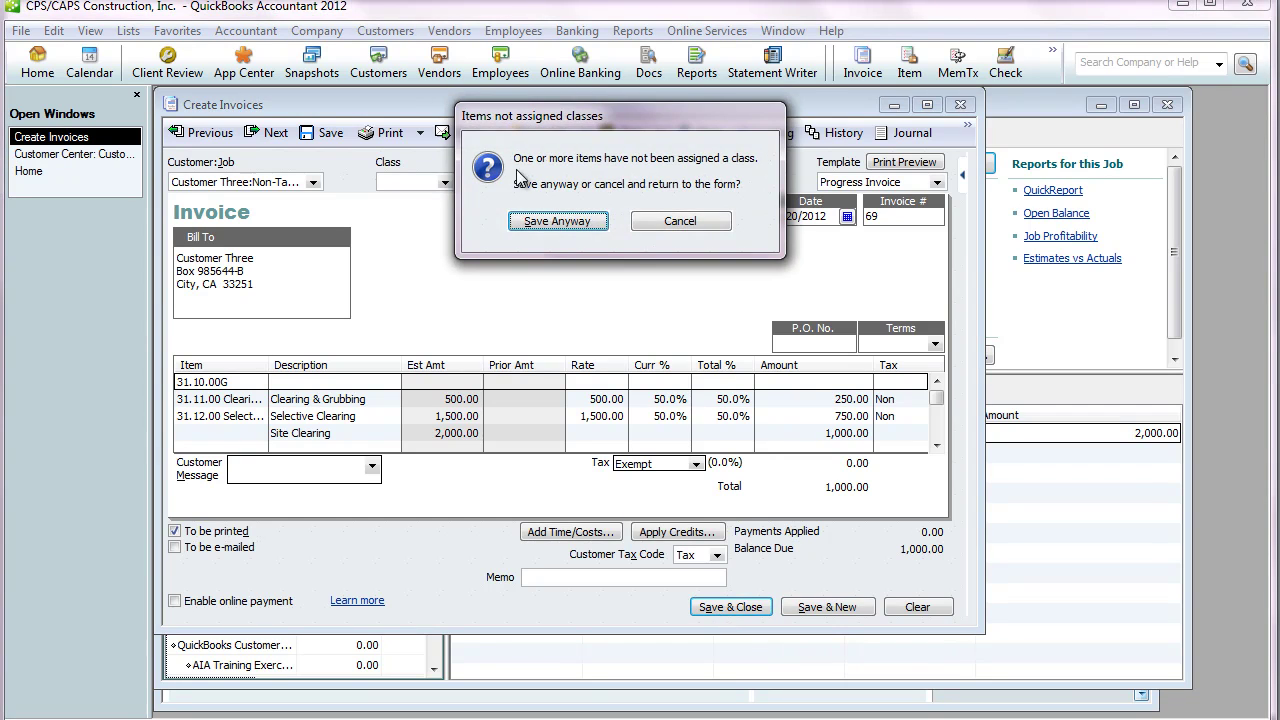
{"action": "left_click", "coordinate": [555, 220]}
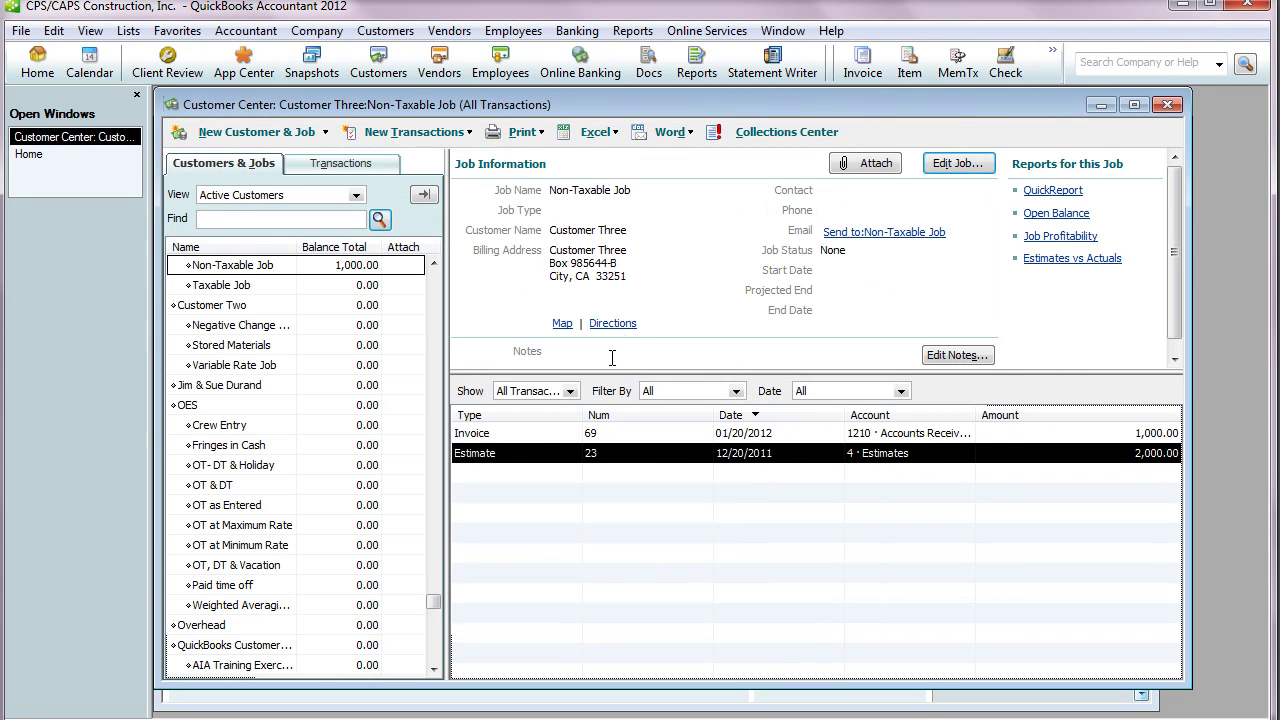
Open estimate 41 for Taxable Job and start an invoice from it.
{"action": "left_click", "coordinate": [250, 288]}
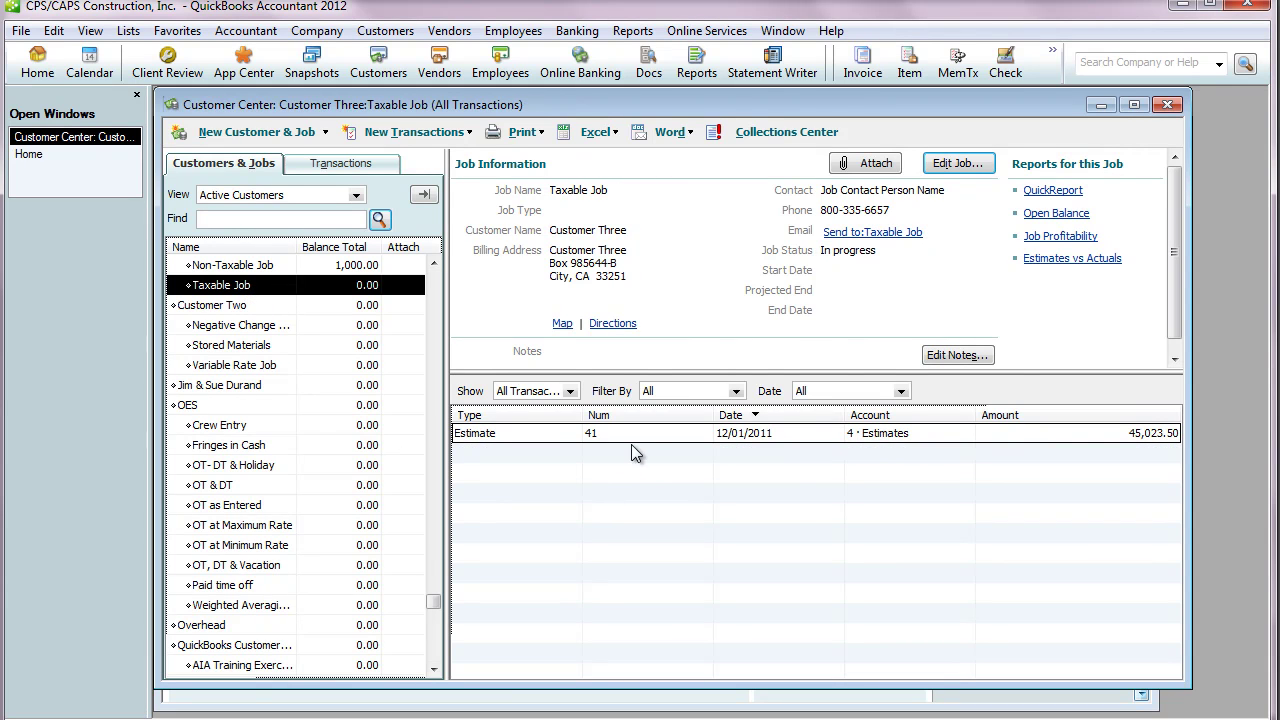
{"action": "double_click", "coordinate": [648, 434]}
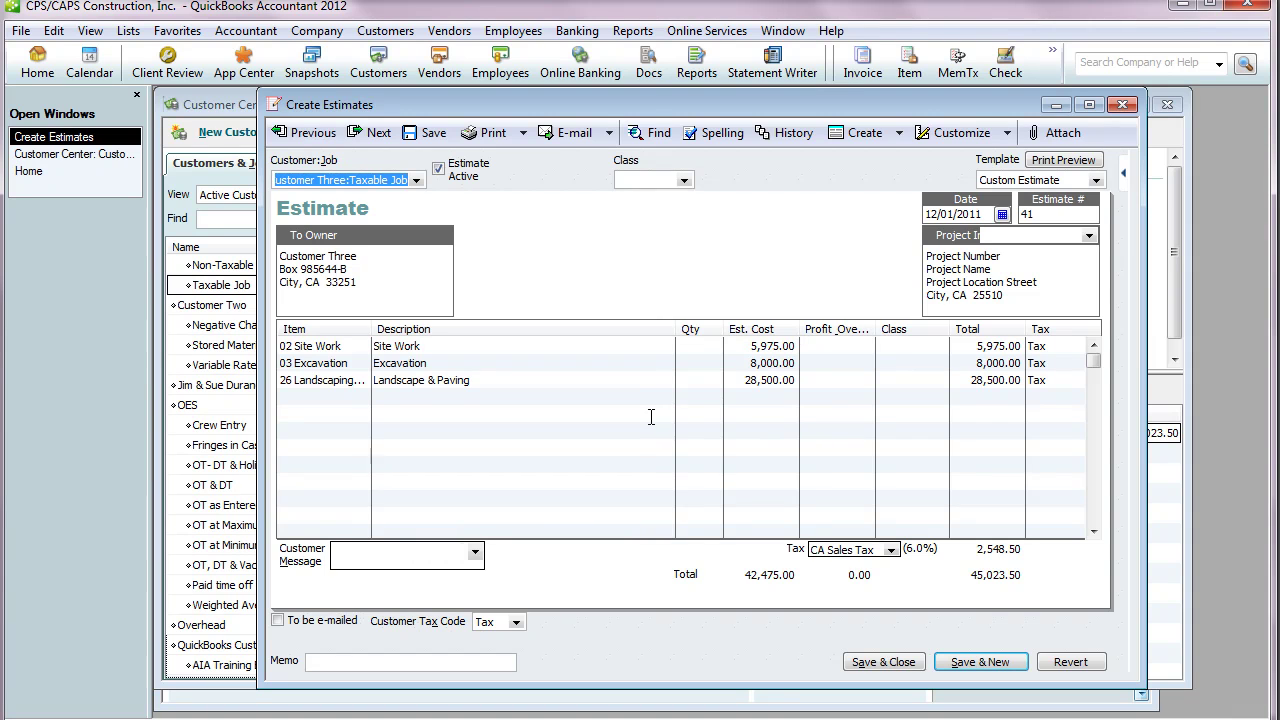
{"action": "left_click", "coordinate": [898, 133]}
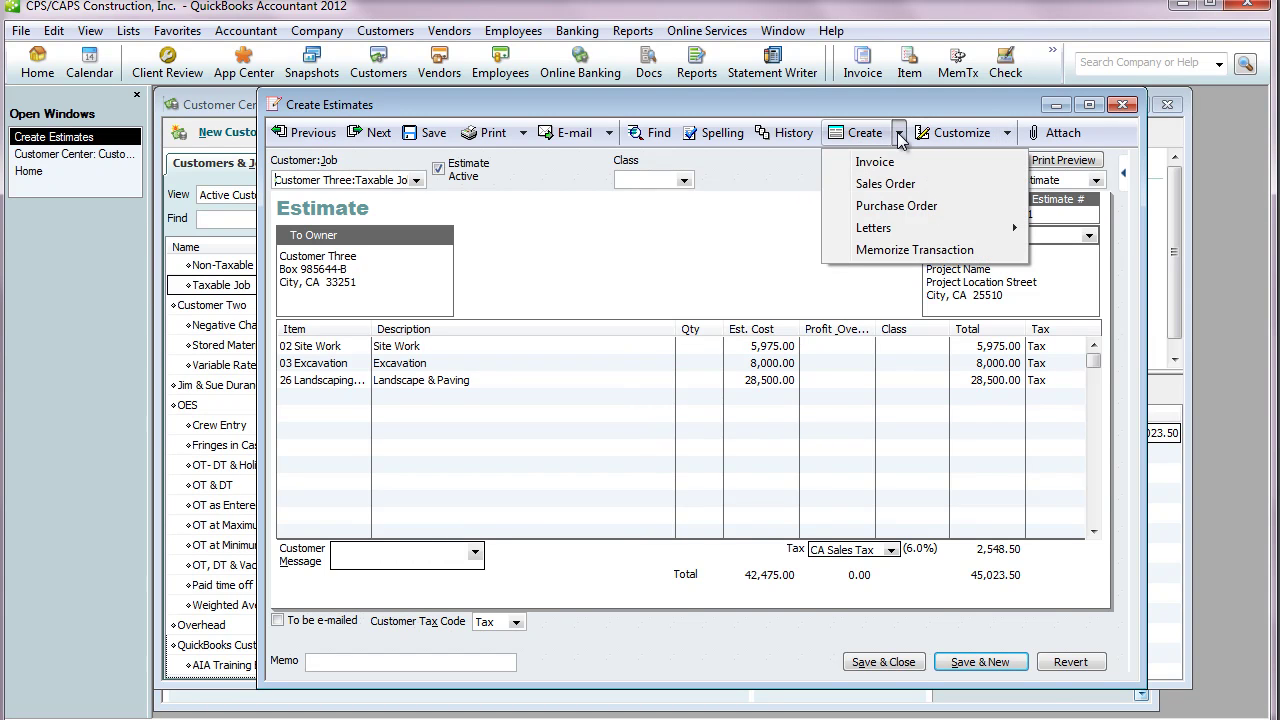
{"action": "left_click", "coordinate": [874, 184]}
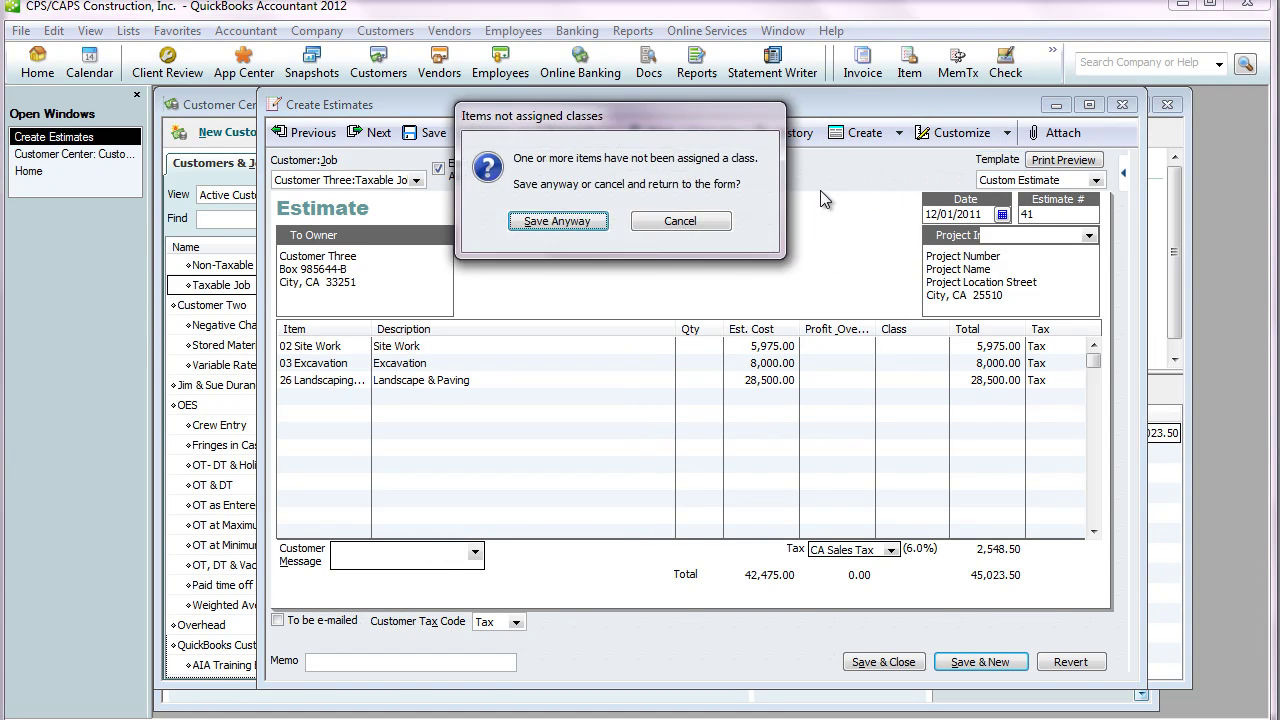
{"action": "left_click", "coordinate": [586, 221]}
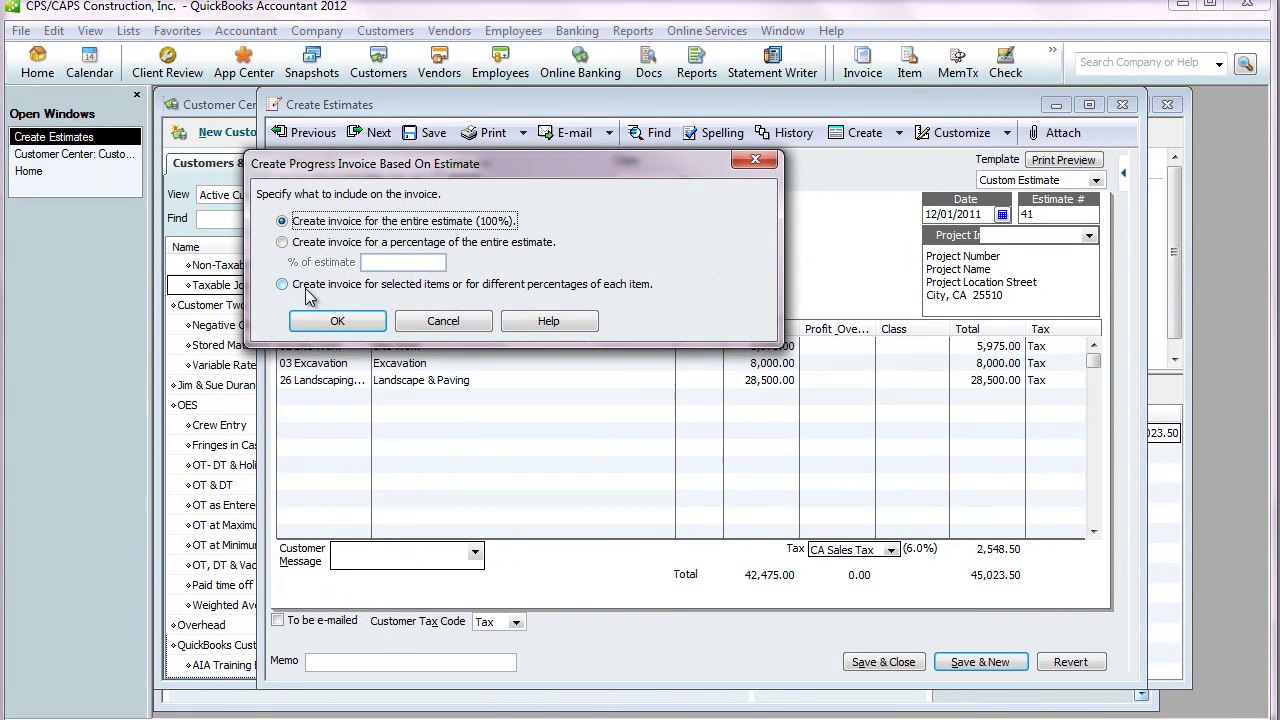
Bill 75% of Excavation and save invoice 70 at 6,360.00 including tax.
{"action": "left_click", "coordinate": [284, 285]}
{"action": "left_click", "coordinate": [337, 321]}
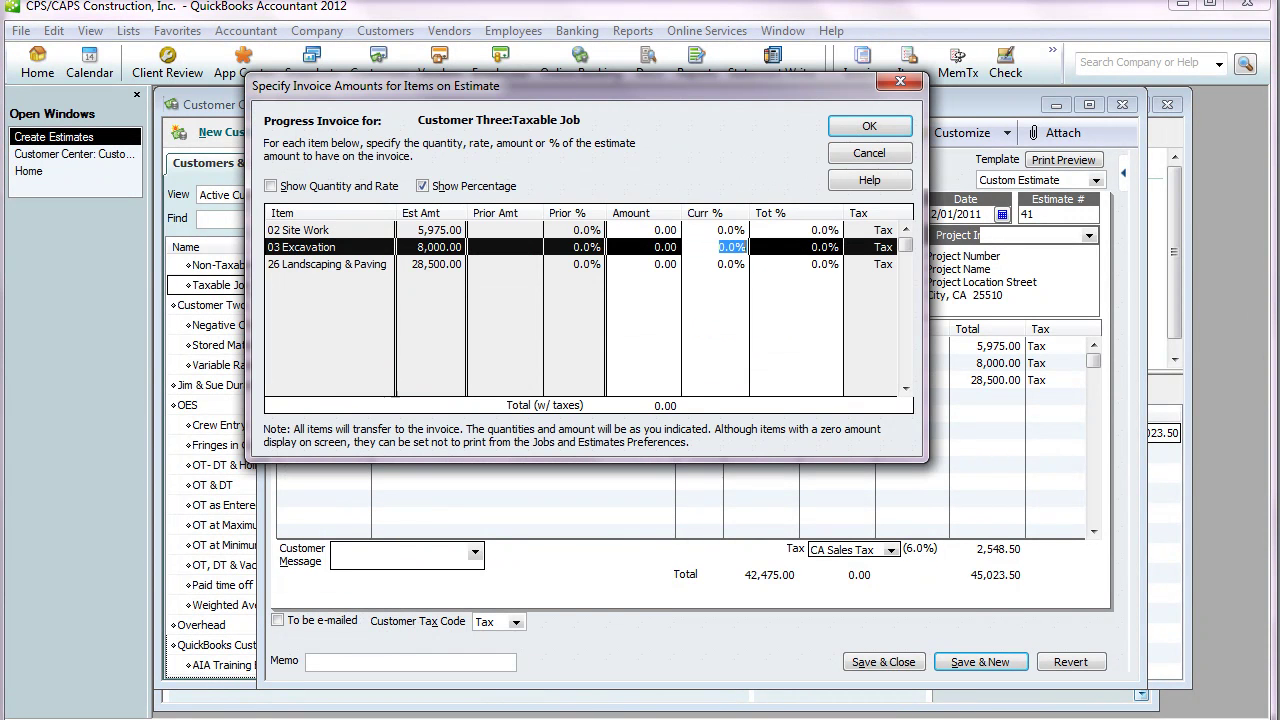
{"action": "type", "text": "75"}
{"action": "key", "text": "Down"}
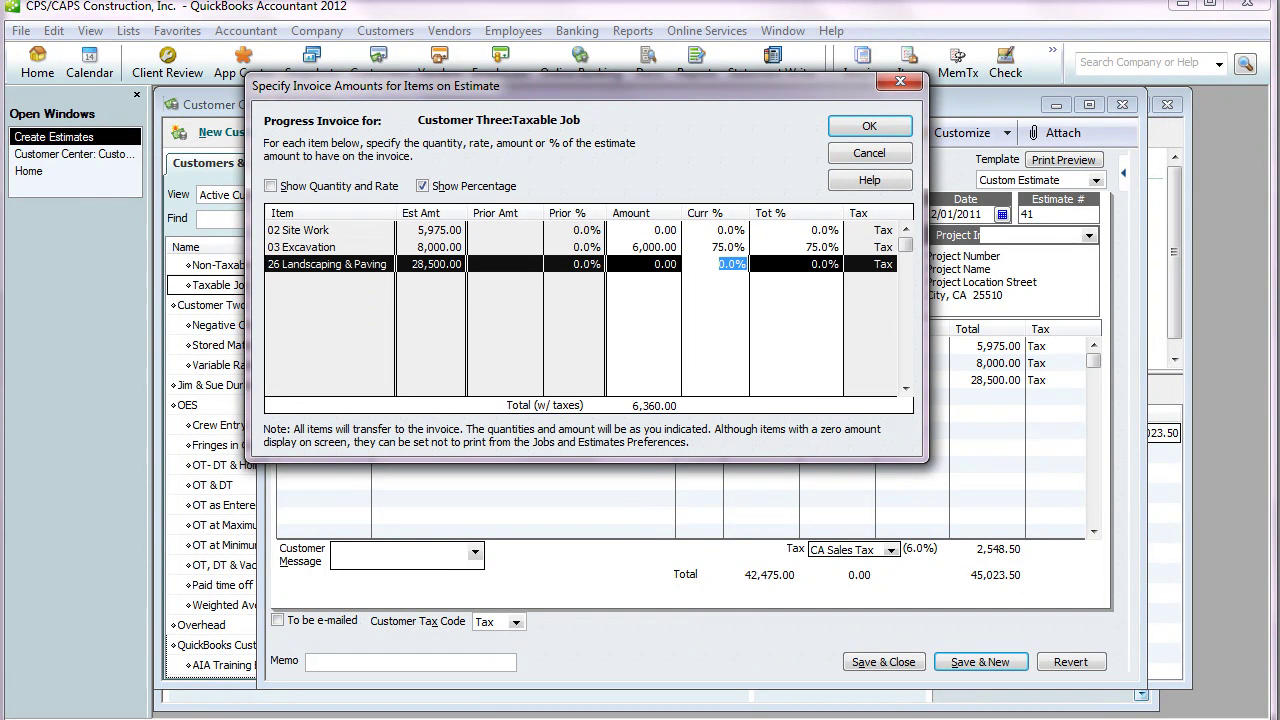
{"action": "left_click", "coordinate": [869, 126]}
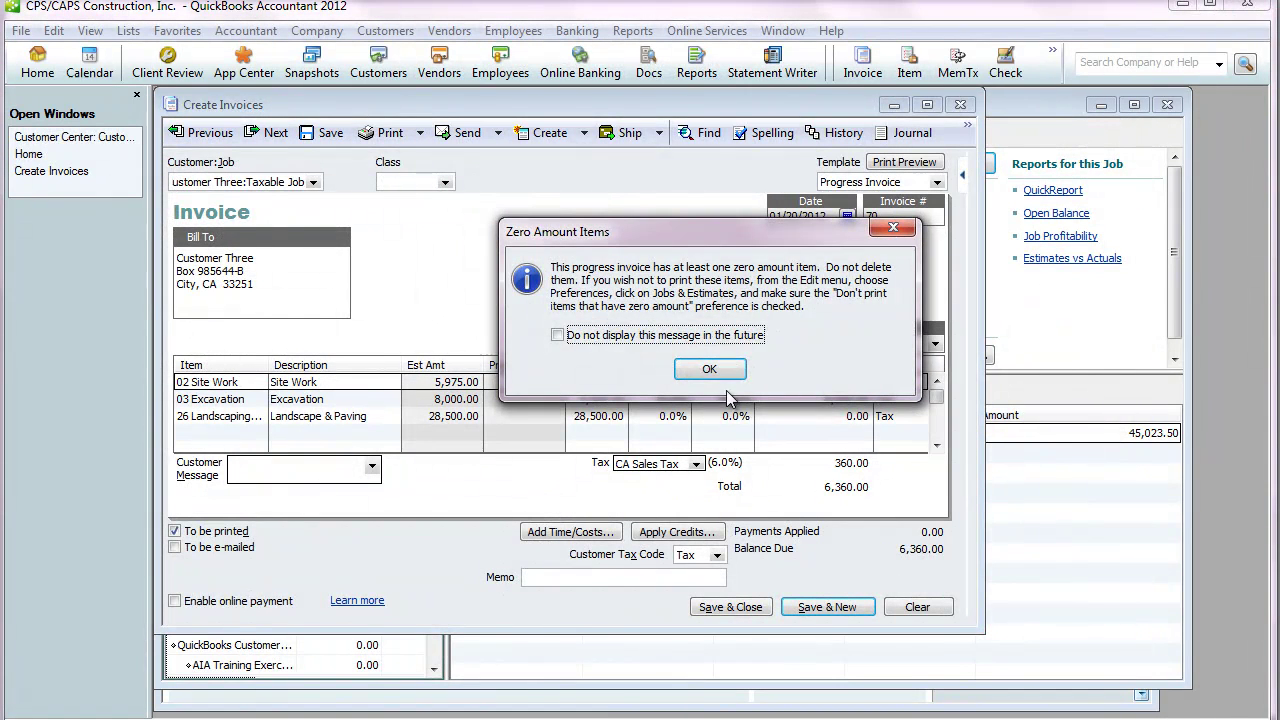
{"action": "left_click", "coordinate": [709, 370]}
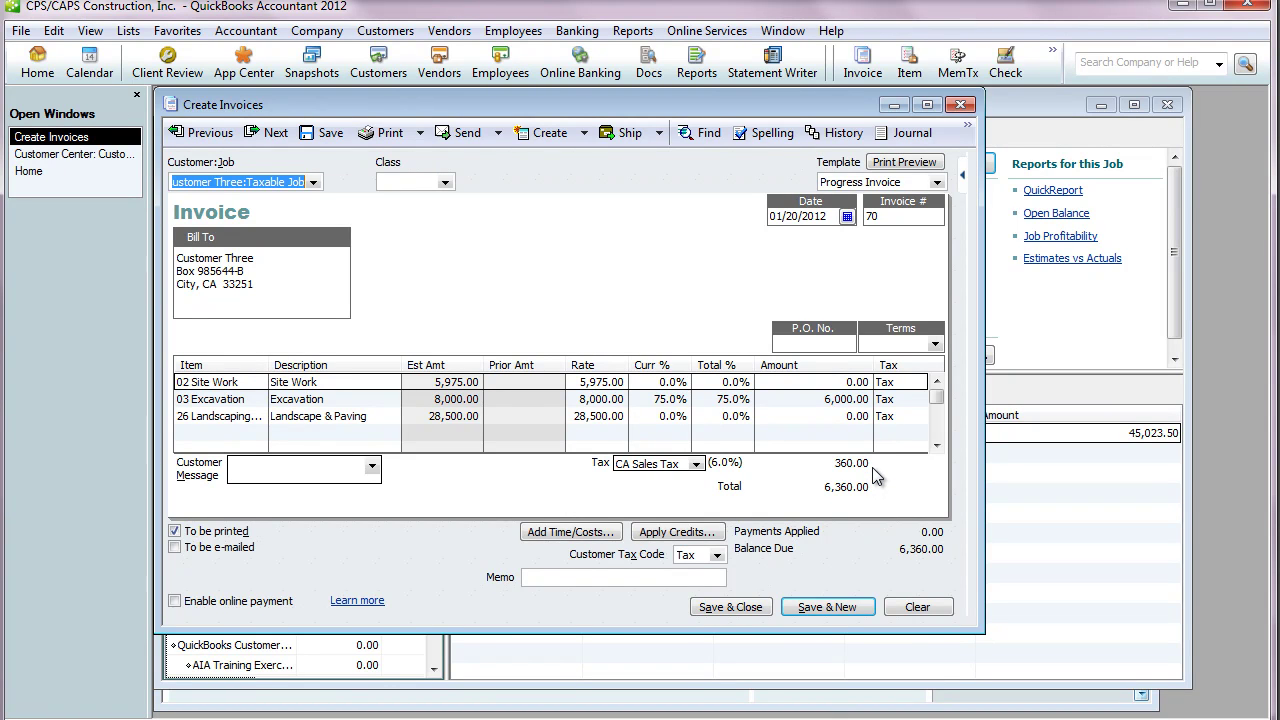
{"action": "left_click", "coordinate": [750, 608]}
{"action": "left_click", "coordinate": [553, 220]}
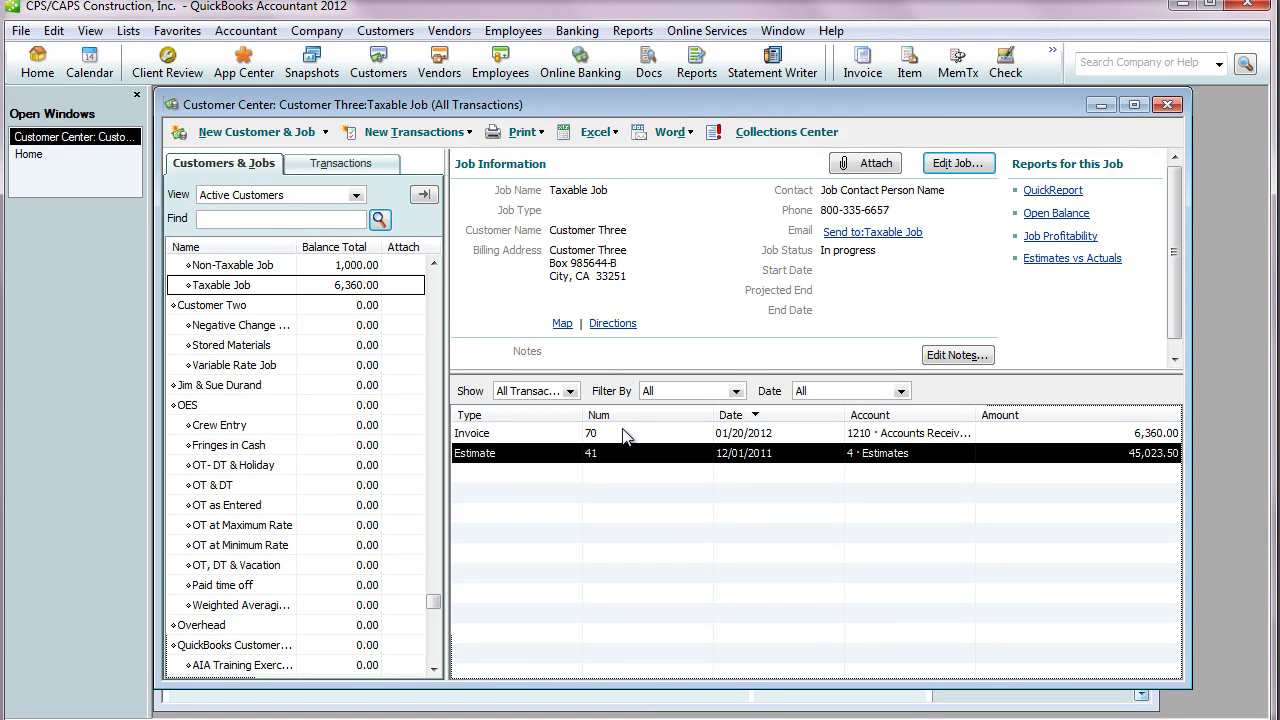
Receive a 6,360.00 payment from Taxable Job on invoice 70, dated 02/20/2012.
{"action": "left_click", "coordinate": [545, 434]}
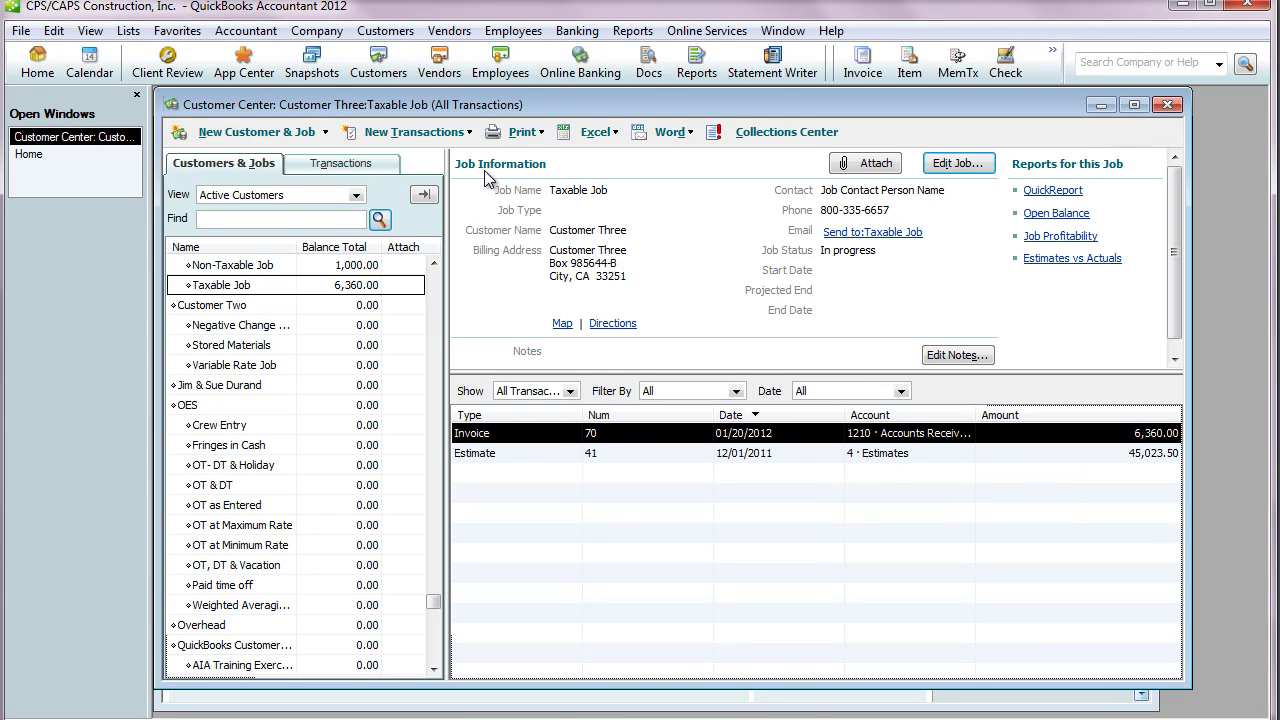
{"action": "left_click", "coordinate": [437, 135]}
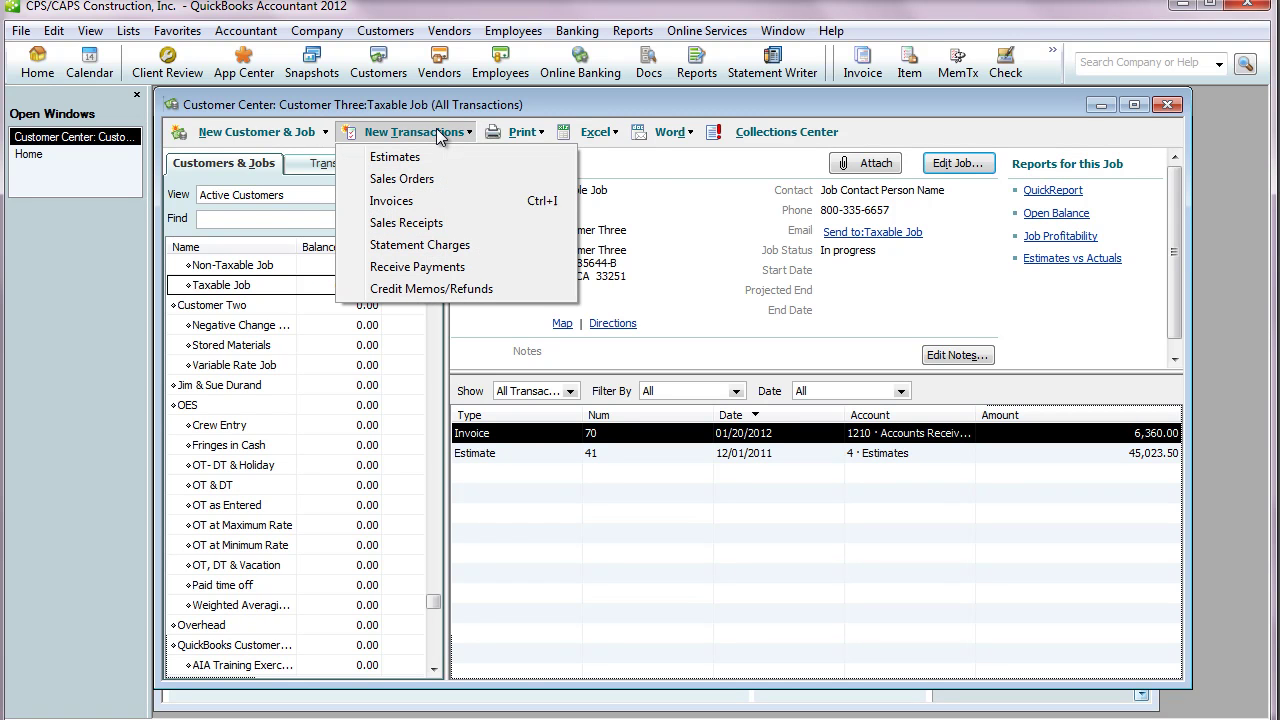
{"action": "left_click", "coordinate": [422, 268]}
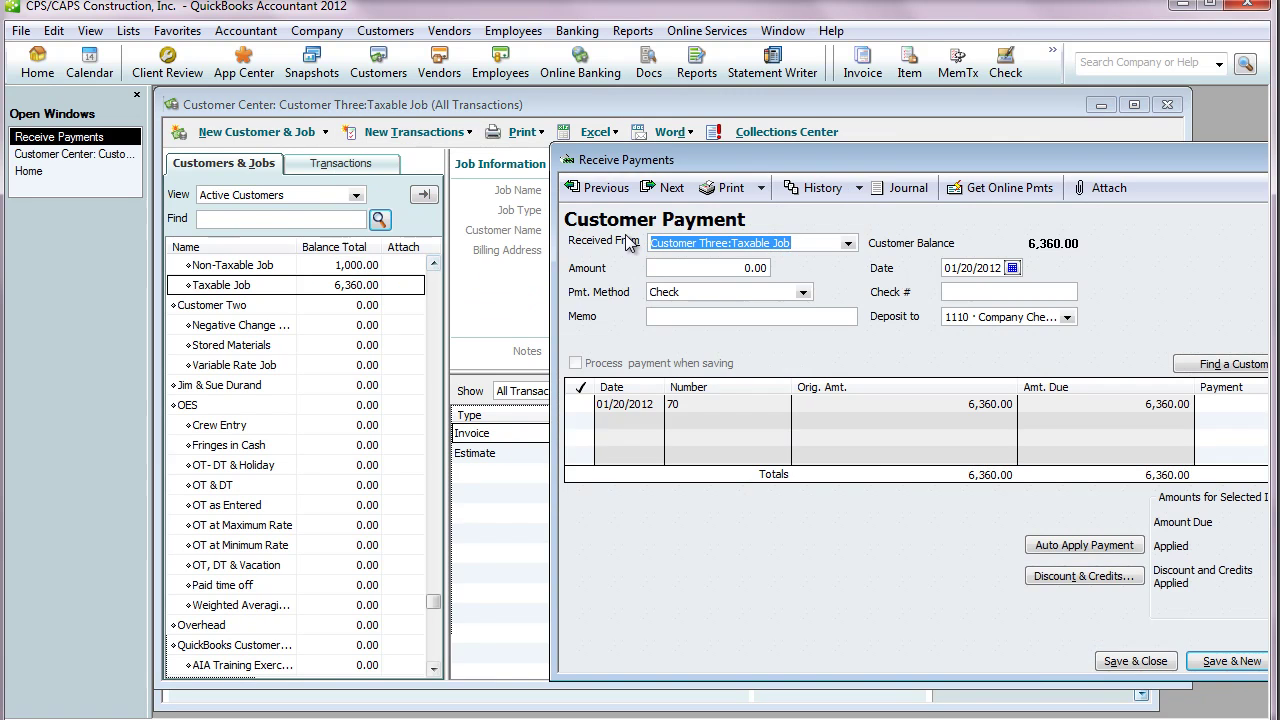
{"action": "left_click_drag", "start_coordinate": [840, 162], "coordinate": [577, 143]}
{"action": "left_click_drag", "start_coordinate": [485, 246], "coordinate": [517, 244]}
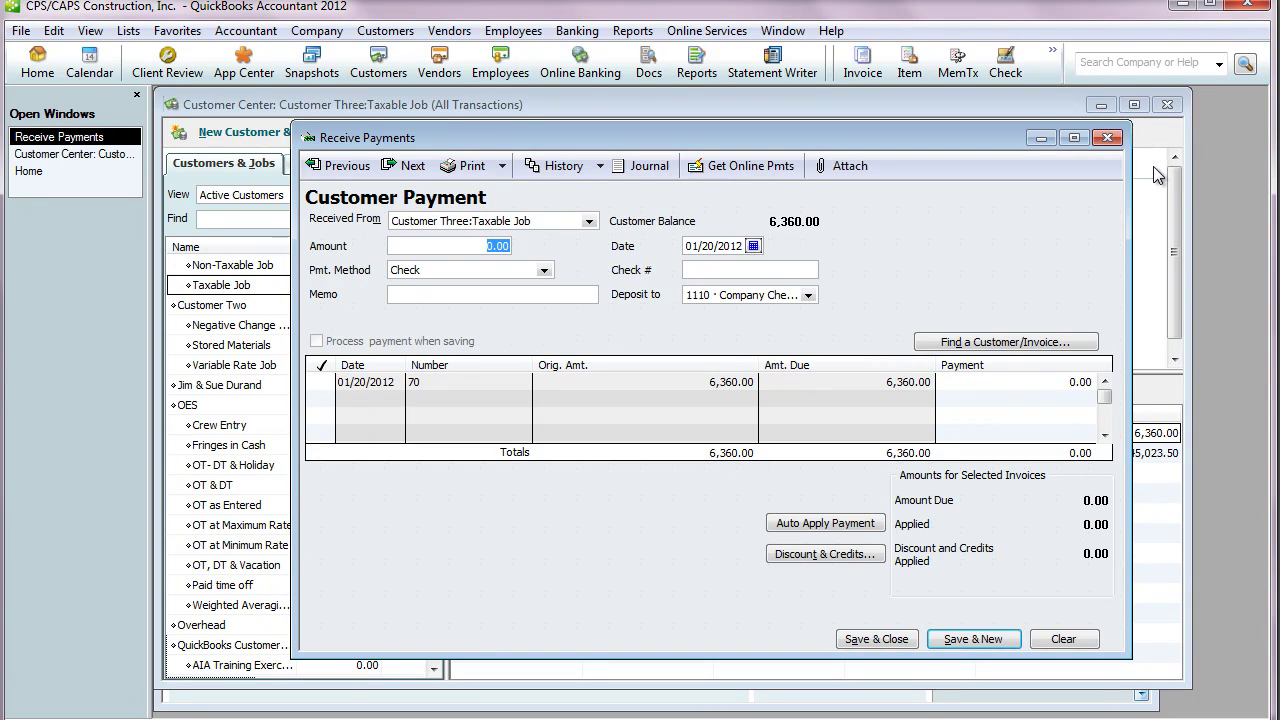
{"action": "type", "text": "6360.00"}
{"action": "left_click", "coordinate": [754, 246]}
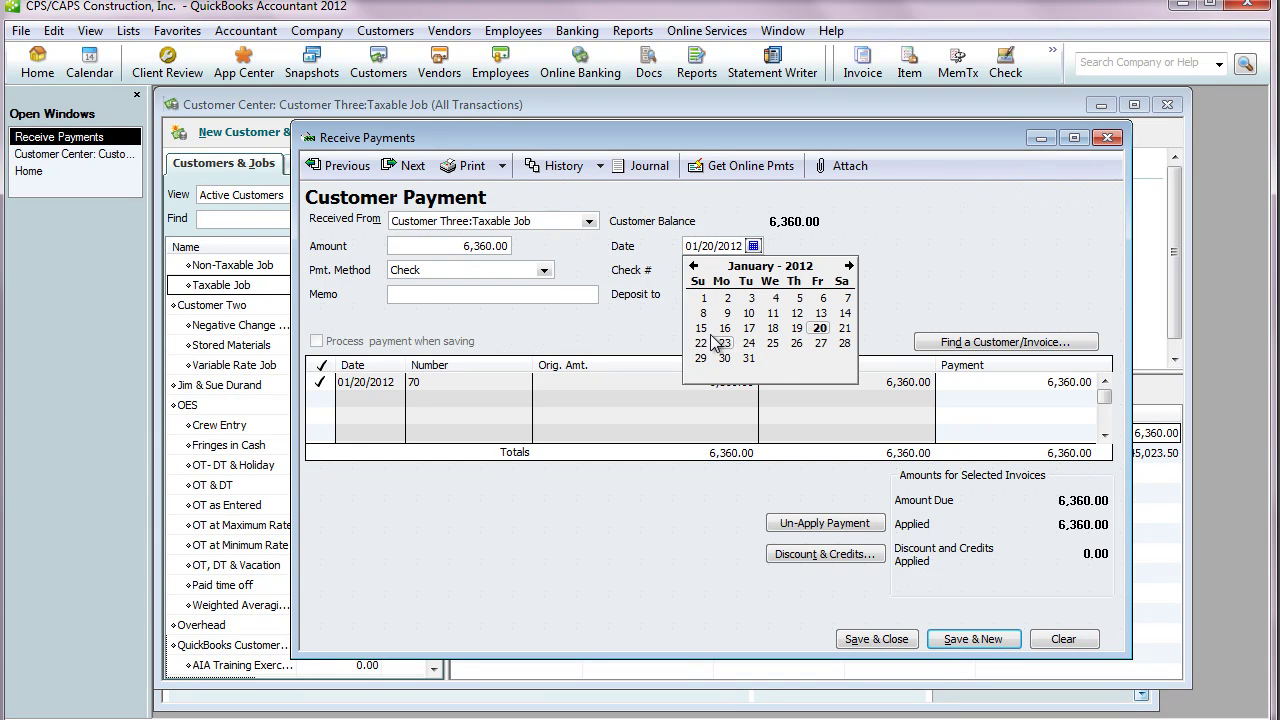
{"action": "left_click", "coordinate": [849, 266]}
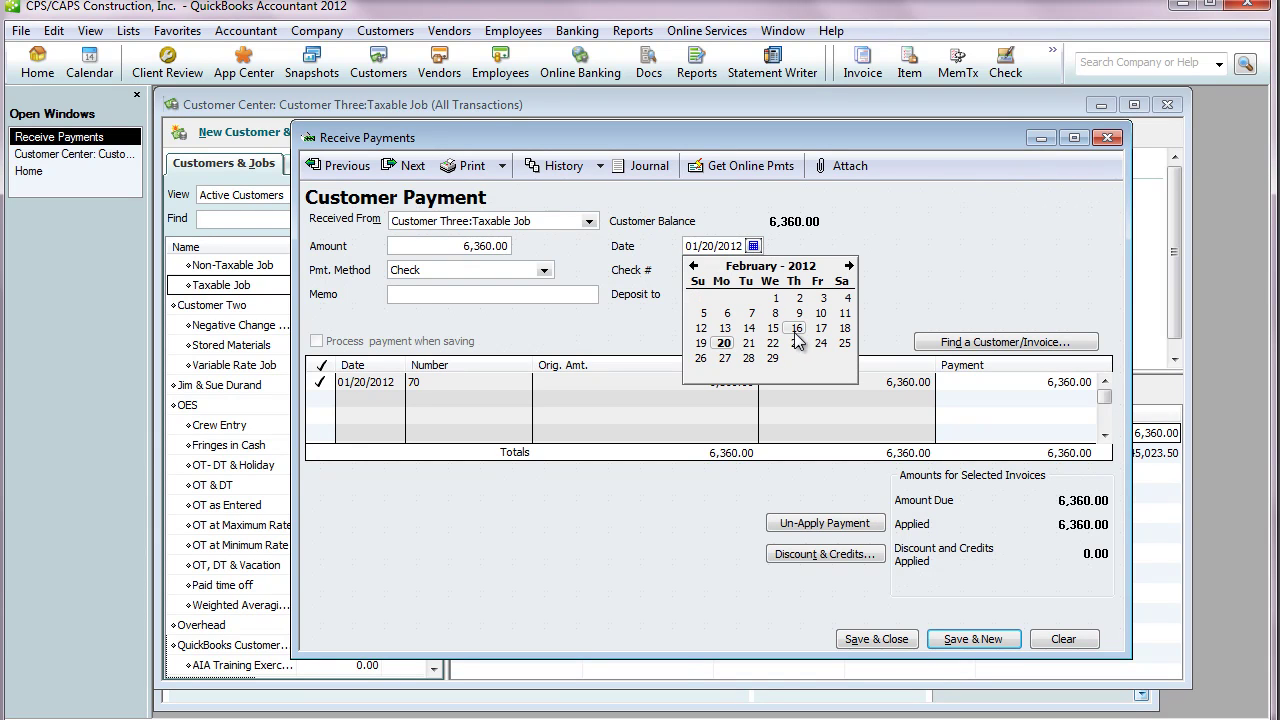
{"action": "left_click", "coordinate": [724, 344]}
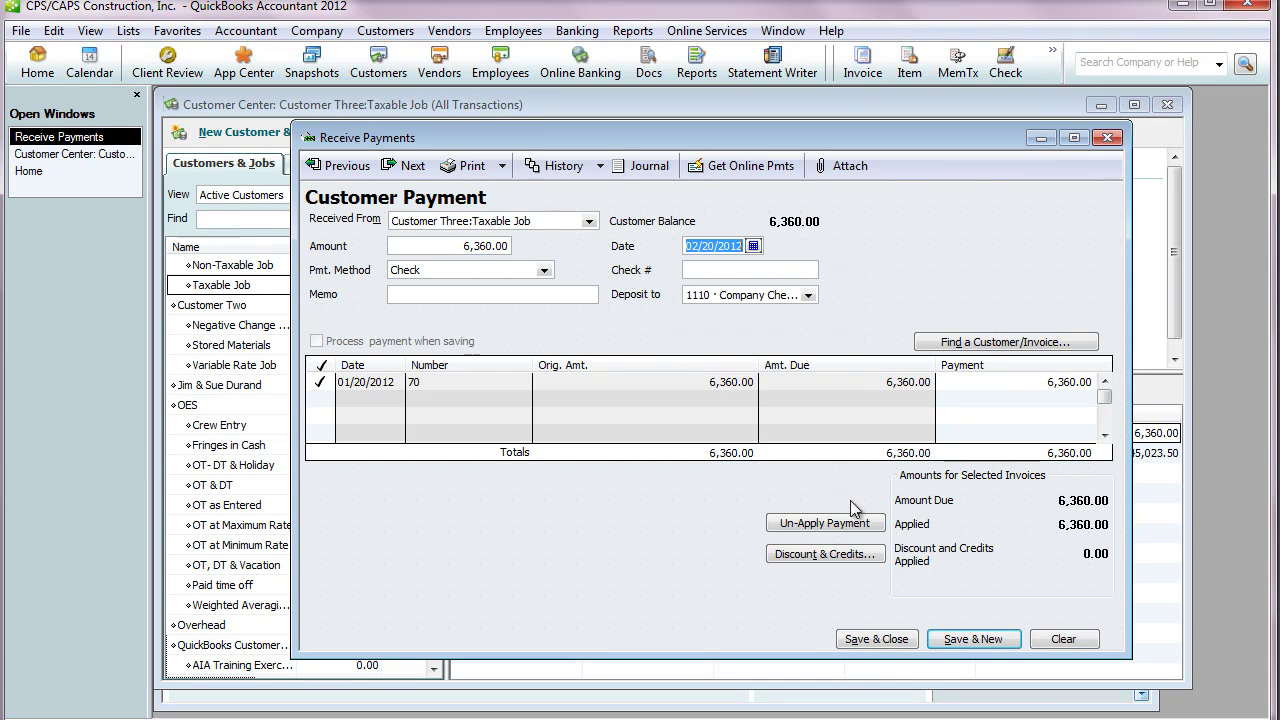
{"action": "left_click", "coordinate": [877, 640]}
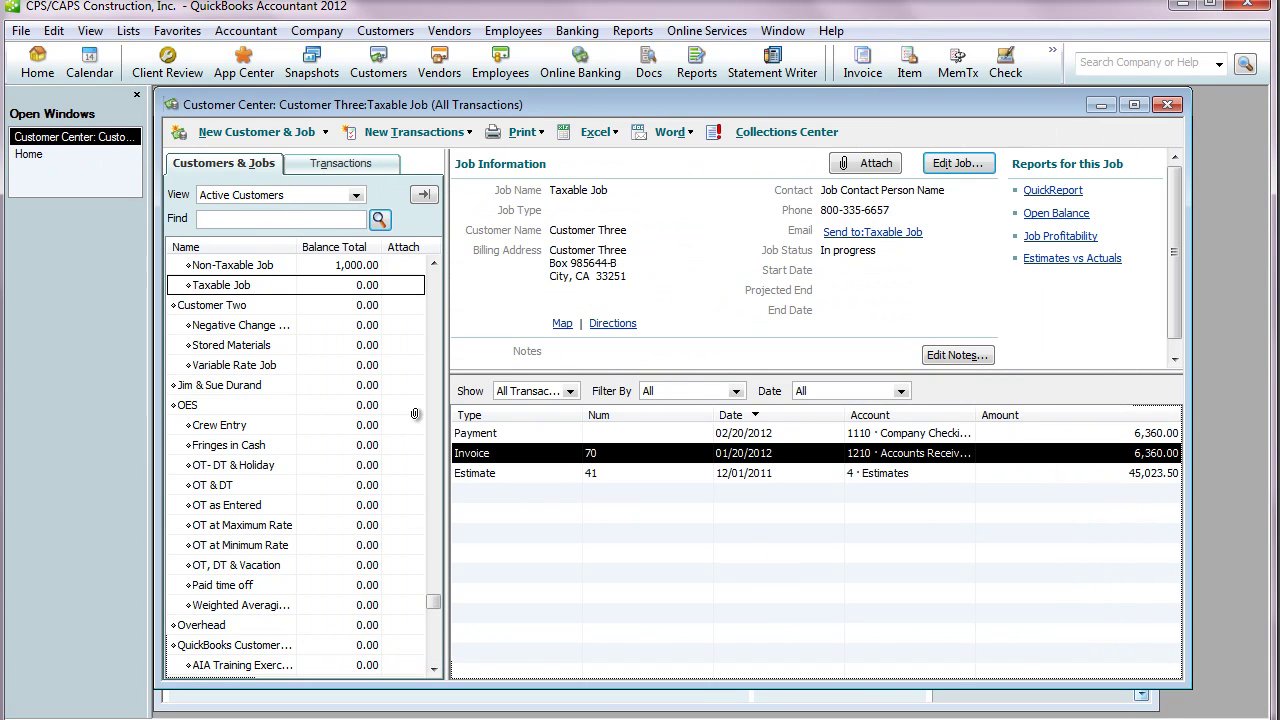
Receive Non-Taxable Job's 1,000.00 payment on invoice 69 dated 02/23/2012, accepting the future-date warning.
{"action": "left_click", "coordinate": [232, 265]}
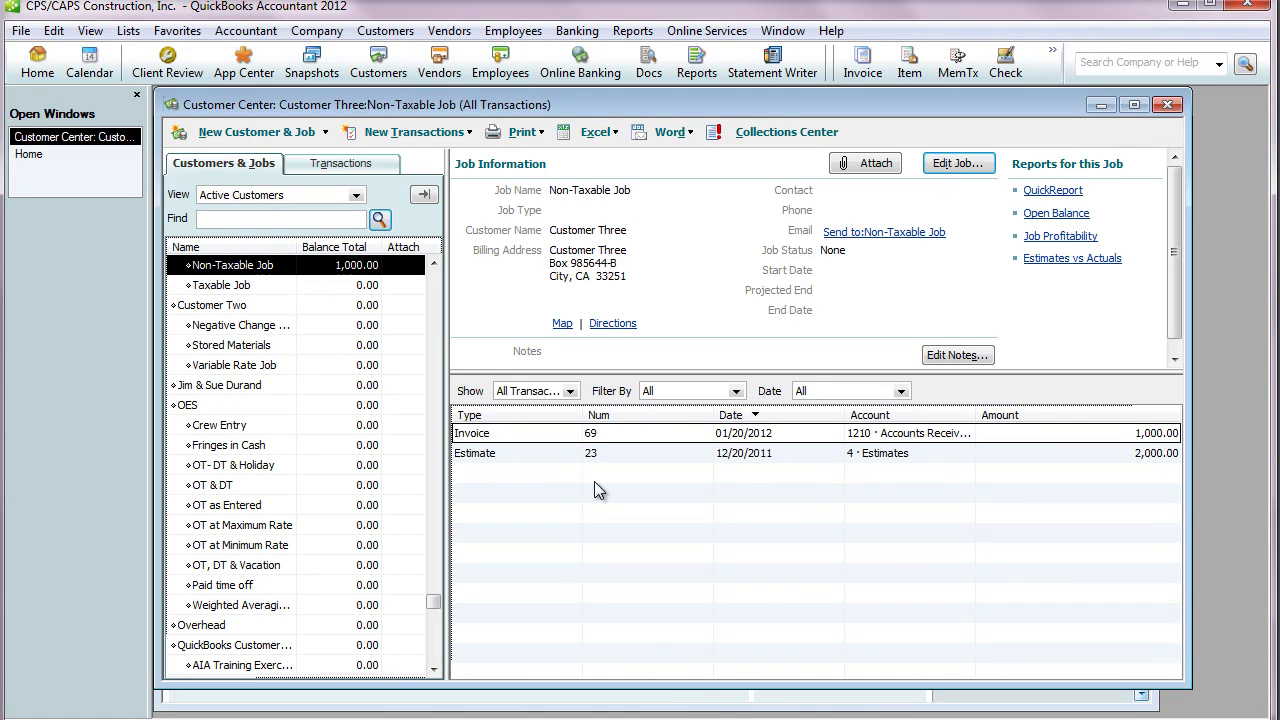
{"action": "left_click", "coordinate": [410, 130]}
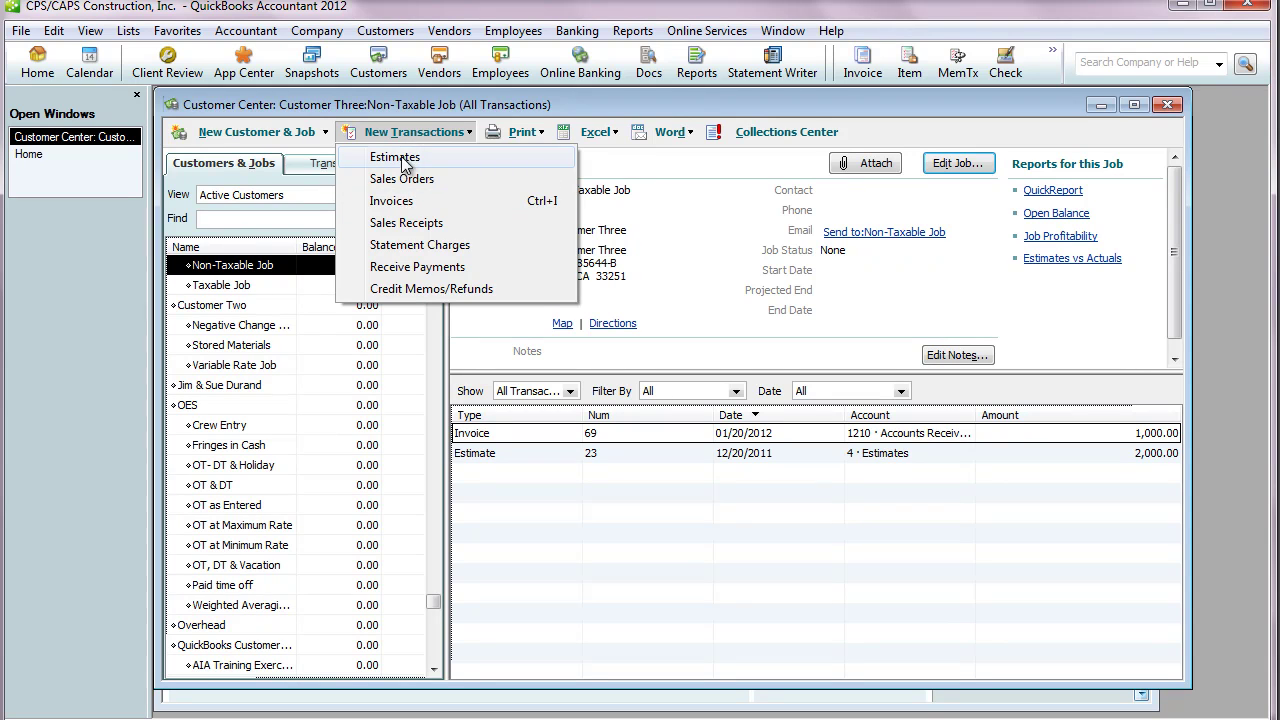
{"action": "left_click", "coordinate": [415, 267]}
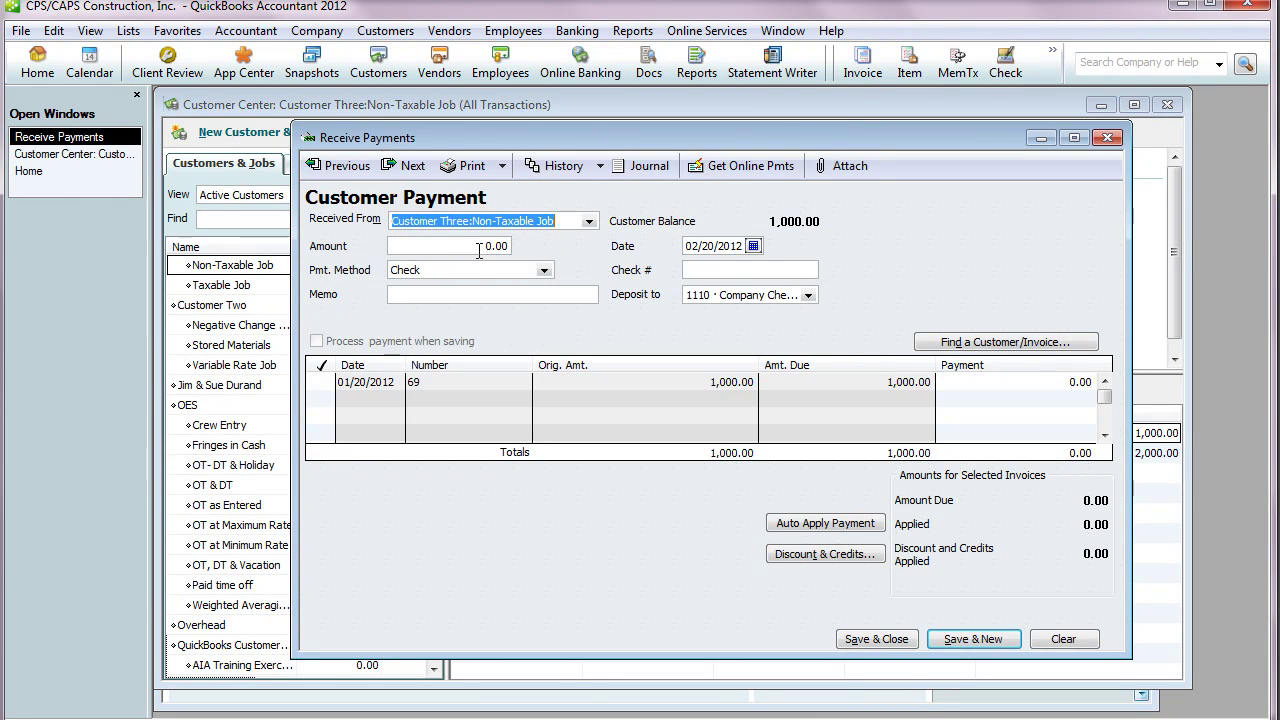
{"action": "left_click", "coordinate": [495, 246]}
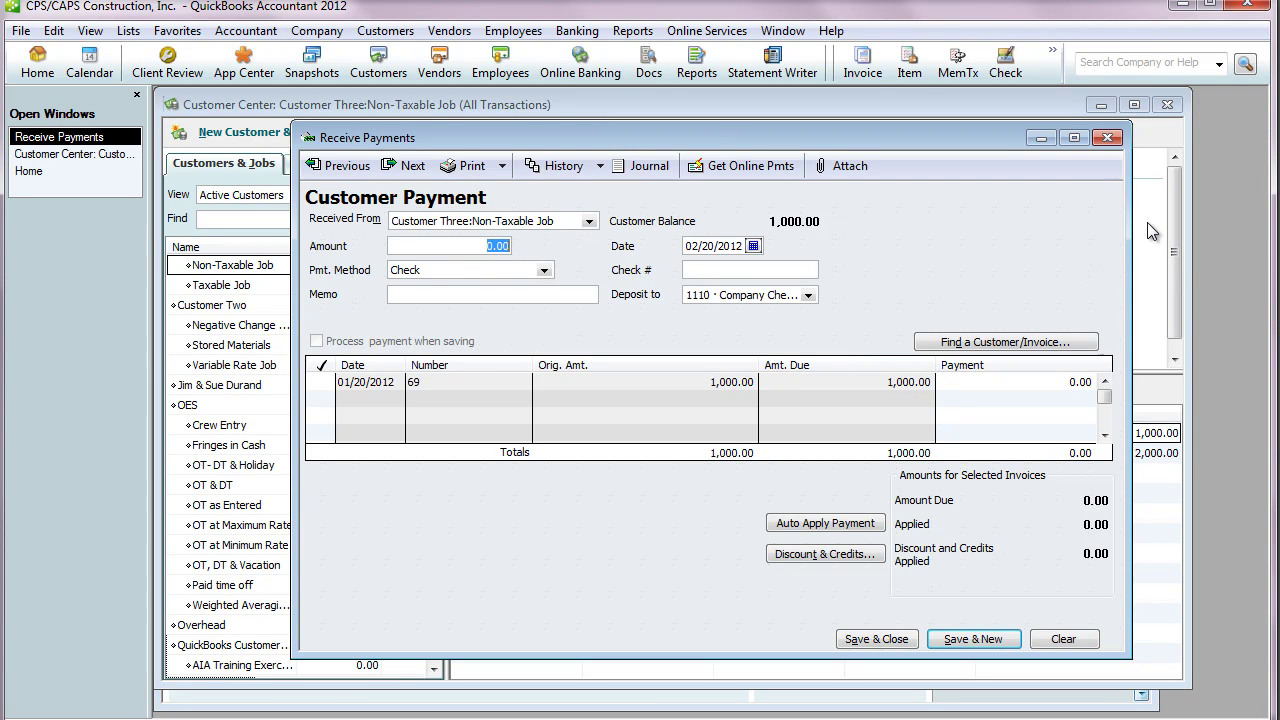
{"action": "type", "text": "1000"}
{"action": "key", "text": "Tab"}
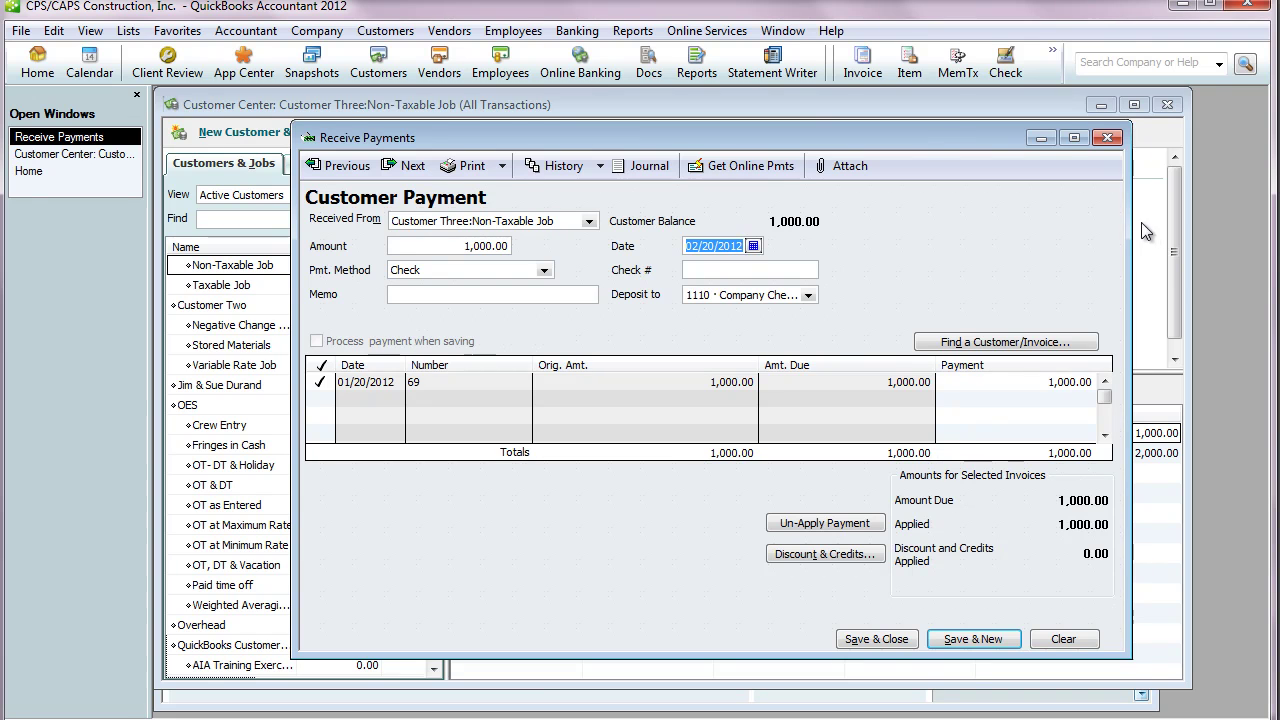
{"action": "left_click", "coordinate": [754, 246]}
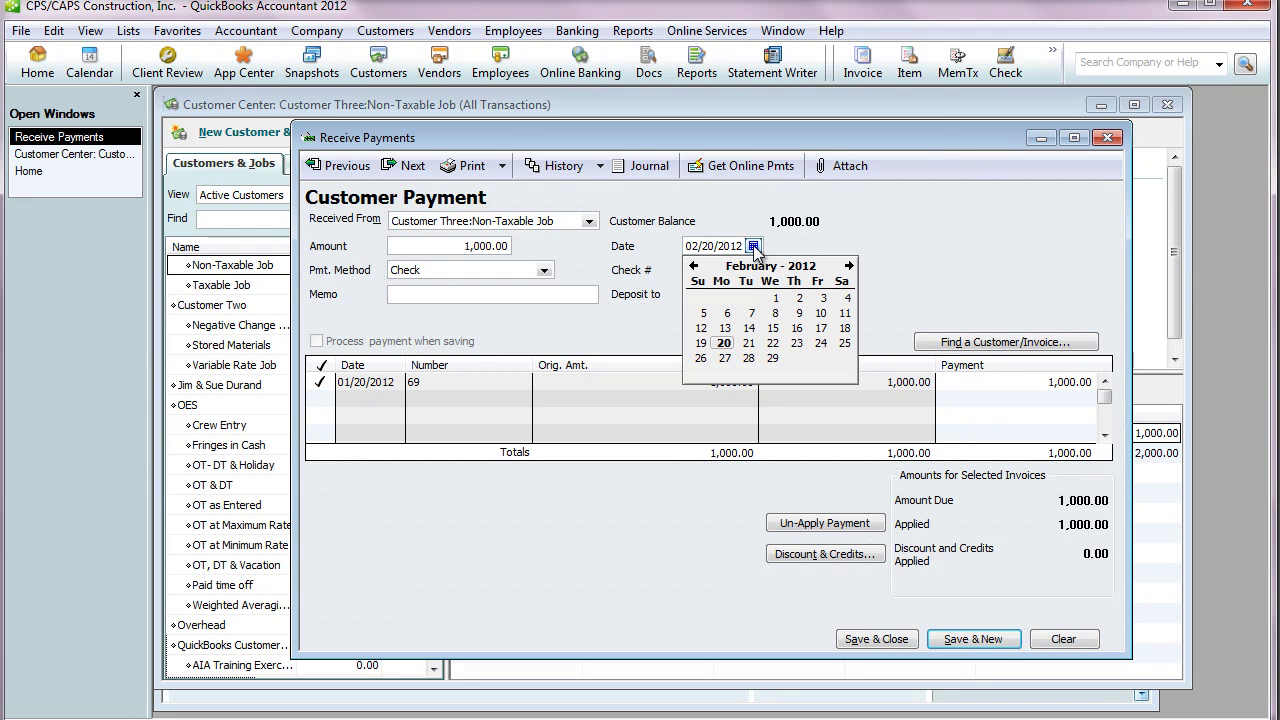
{"action": "left_click", "coordinate": [797, 343]}
{"action": "left_click", "coordinate": [852, 641]}
{"action": "left_click", "coordinate": [581, 234]}
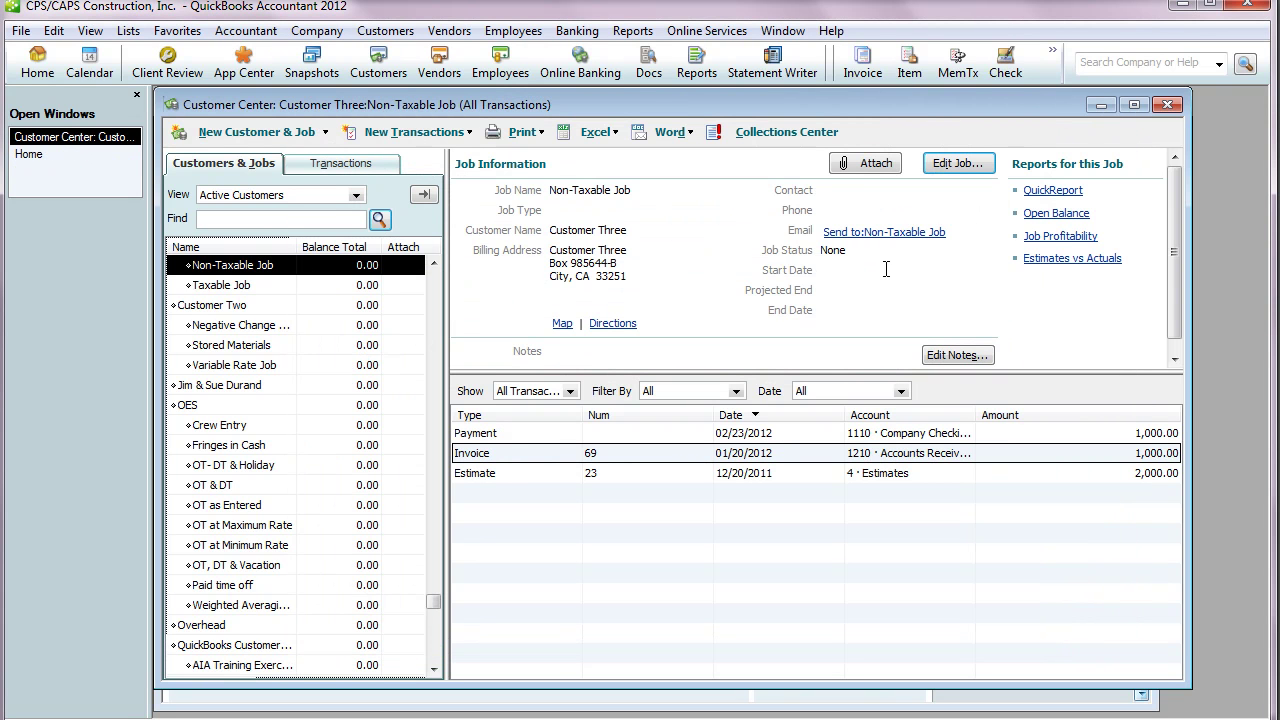
Run the Sales Tax Liability report for This Calendar Quarter and enlarge its window.
{"action": "left_click", "coordinate": [645, 32]}
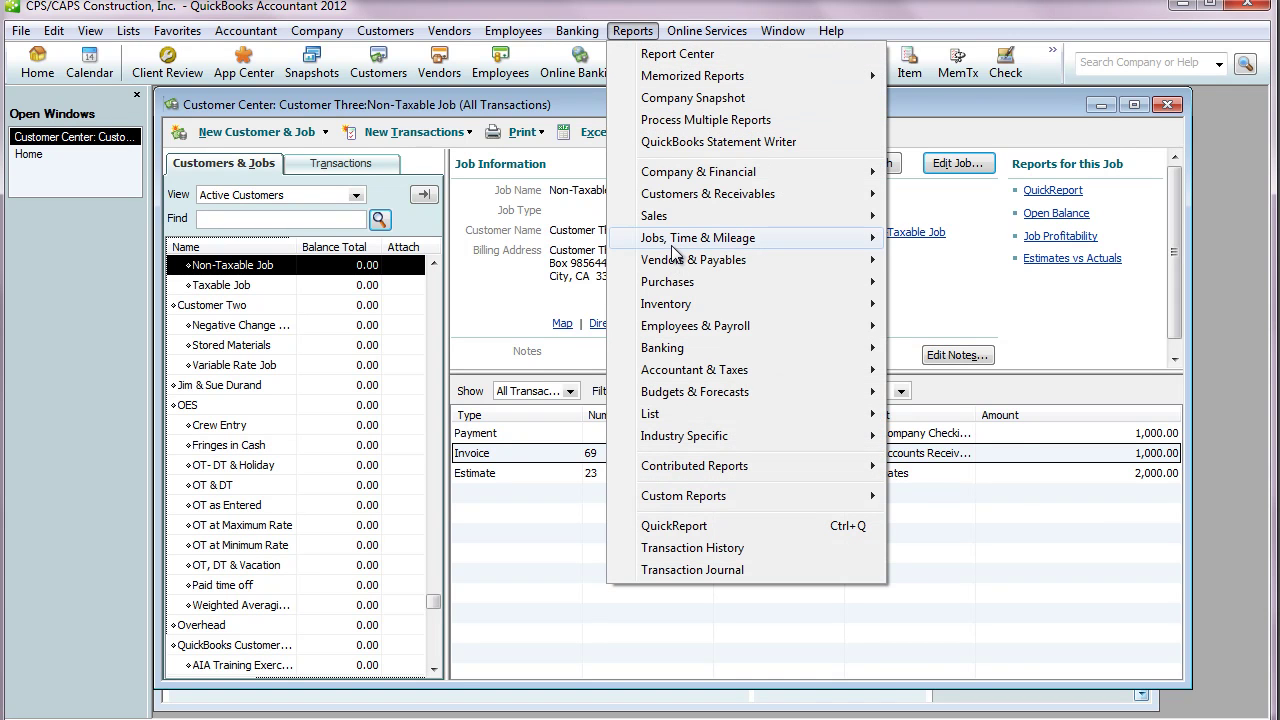
{"action": "mouse_move", "coordinate": [672, 246]}
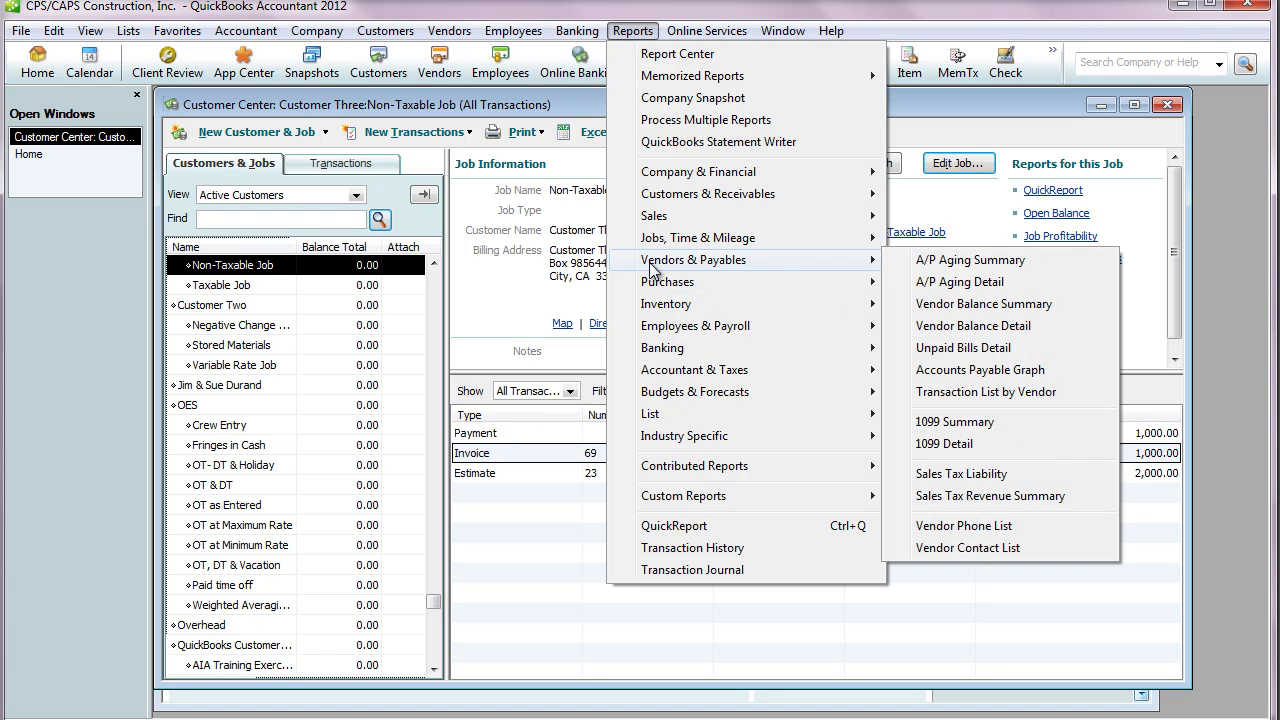
{"action": "left_click", "coordinate": [921, 476]}
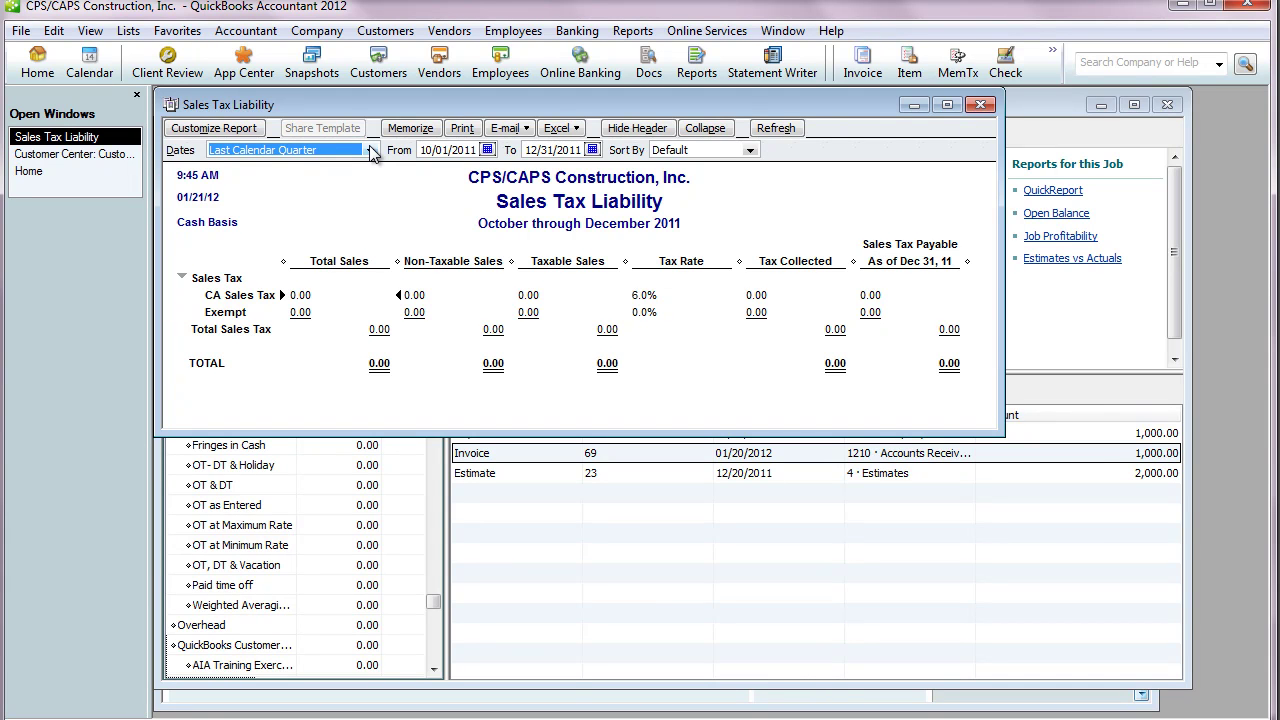
{"action": "left_click", "coordinate": [370, 150]}
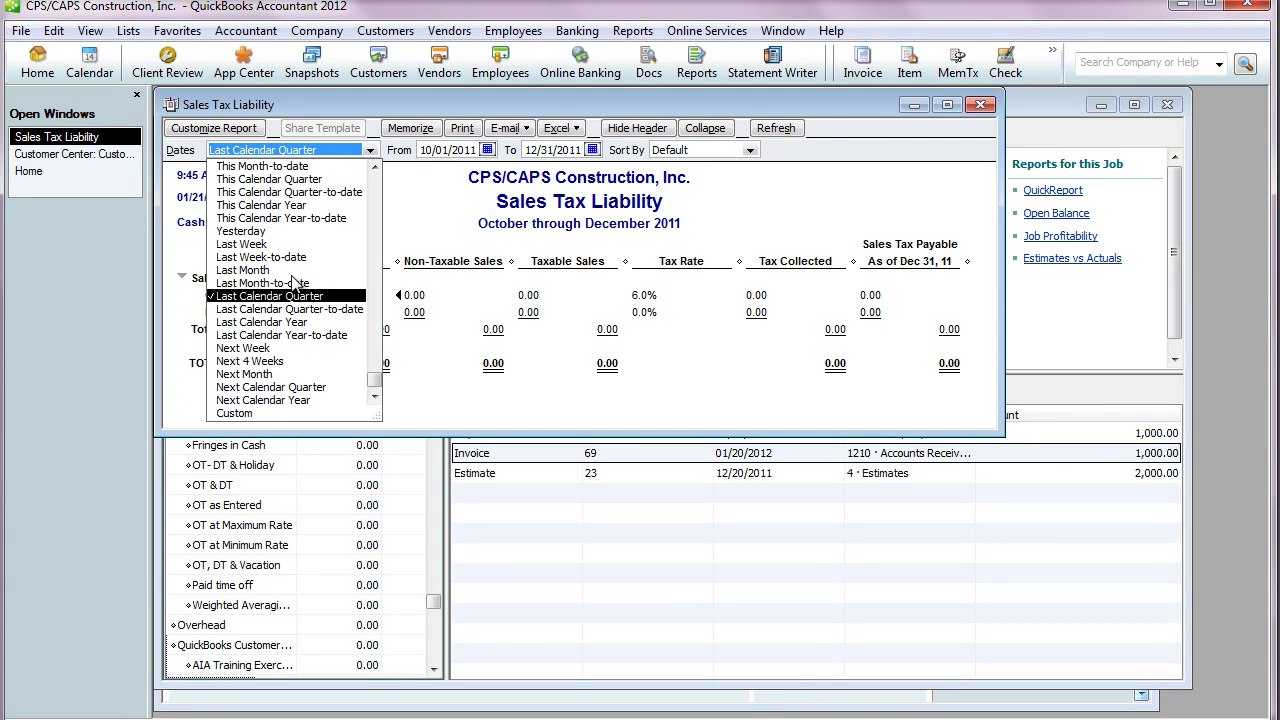
{"action": "left_click", "coordinate": [282, 181]}
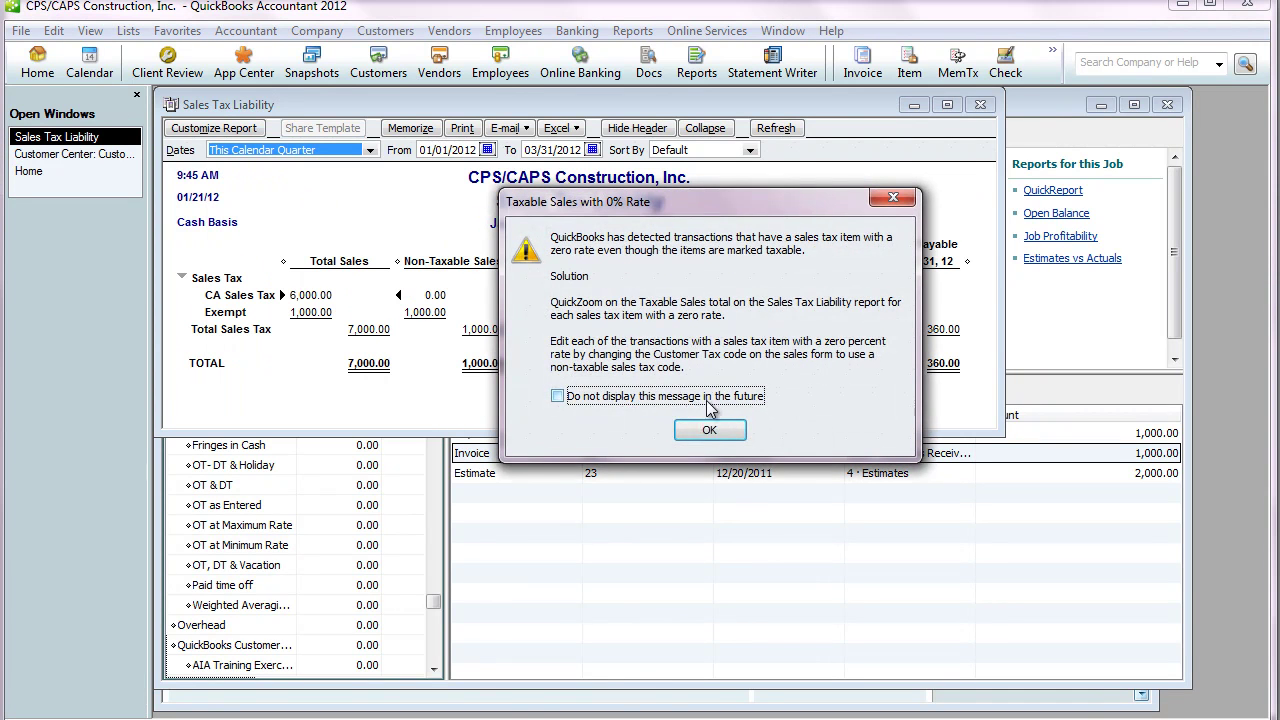
{"action": "left_click", "coordinate": [710, 431]}
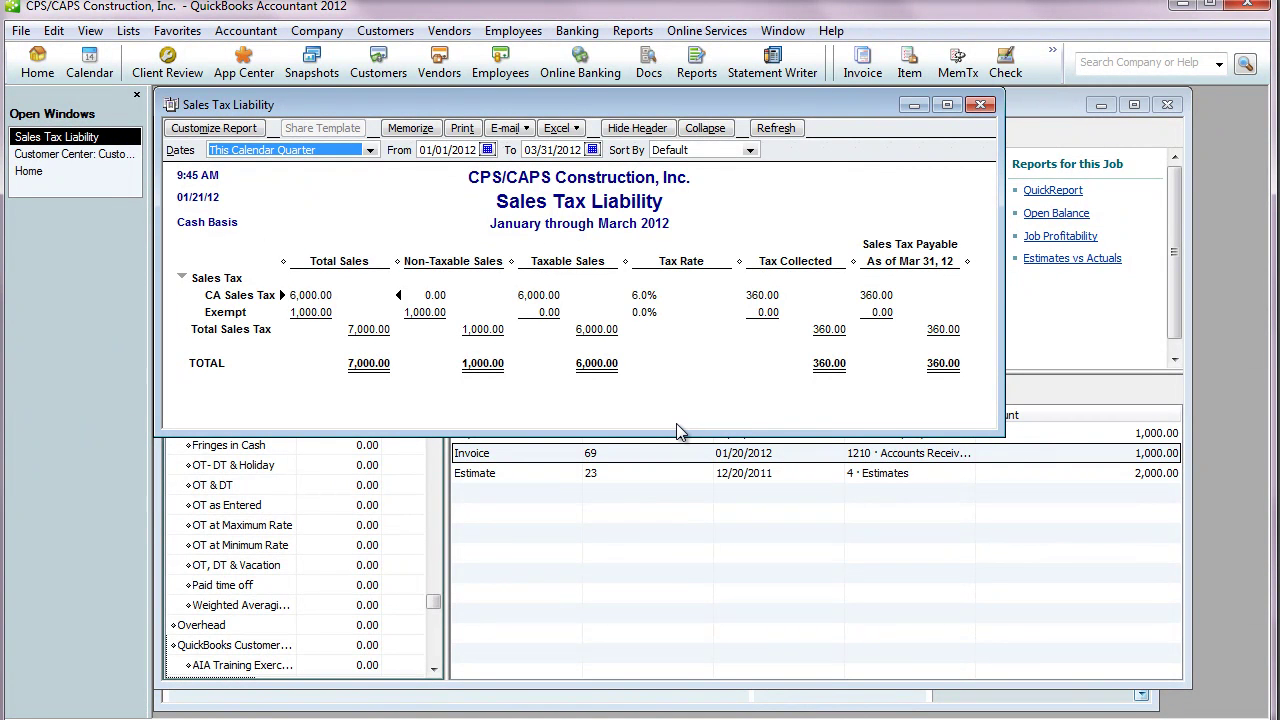
{"action": "left_click_drag", "start_coordinate": [679, 431], "coordinate": [686, 684]}
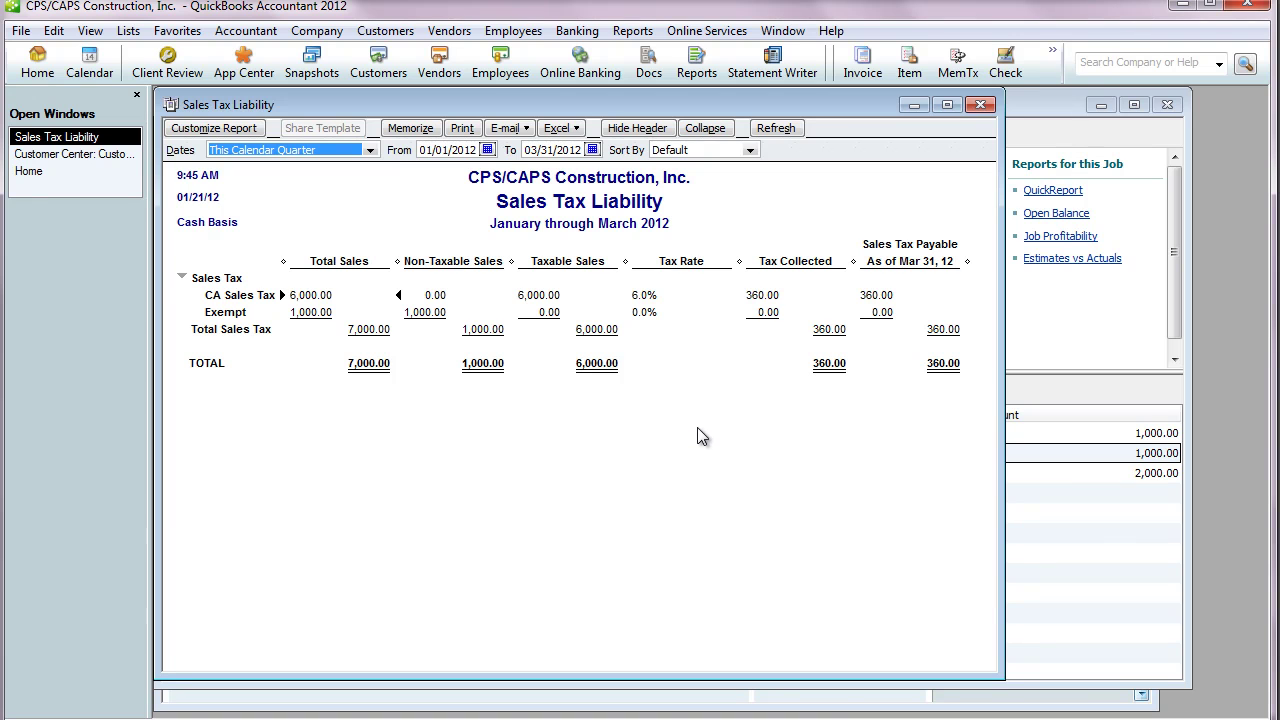
Close the Sales Tax Liability report, declining to memorize it, to return to the Non-Taxable Job Customer Center.
{"action": "left_click", "coordinate": [979, 106]}
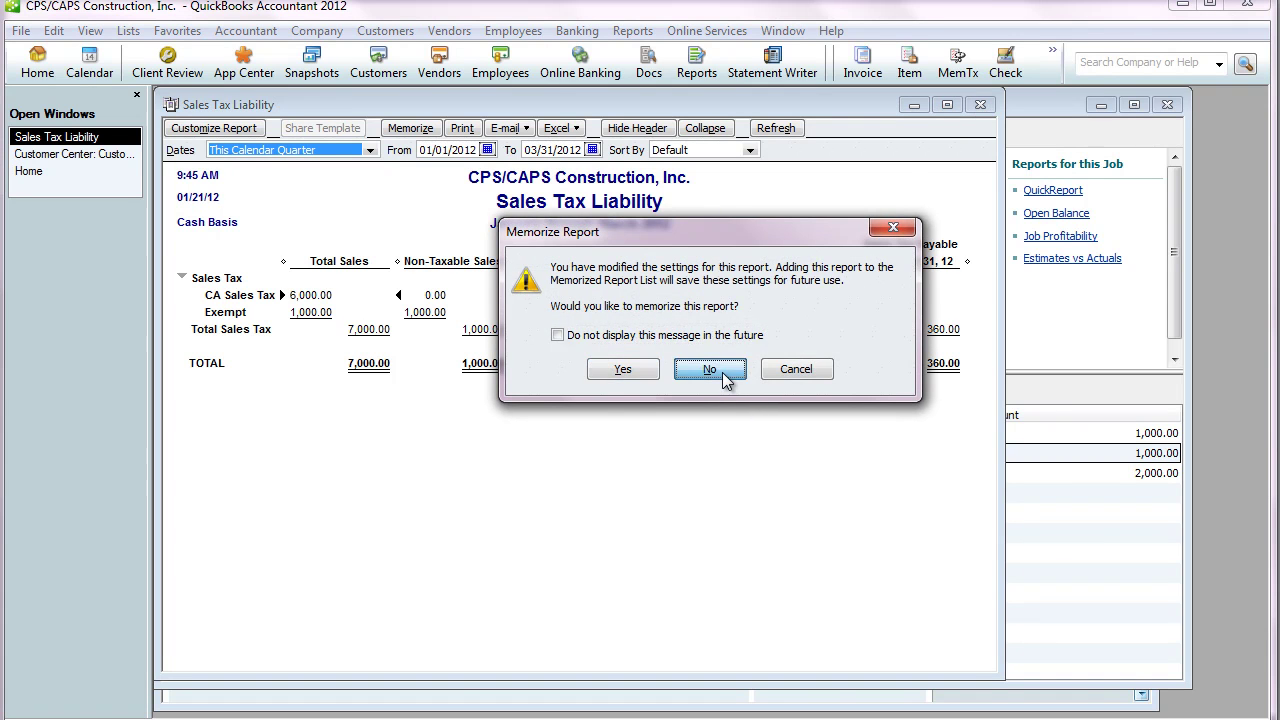
{"action": "left_click", "coordinate": [724, 375]}
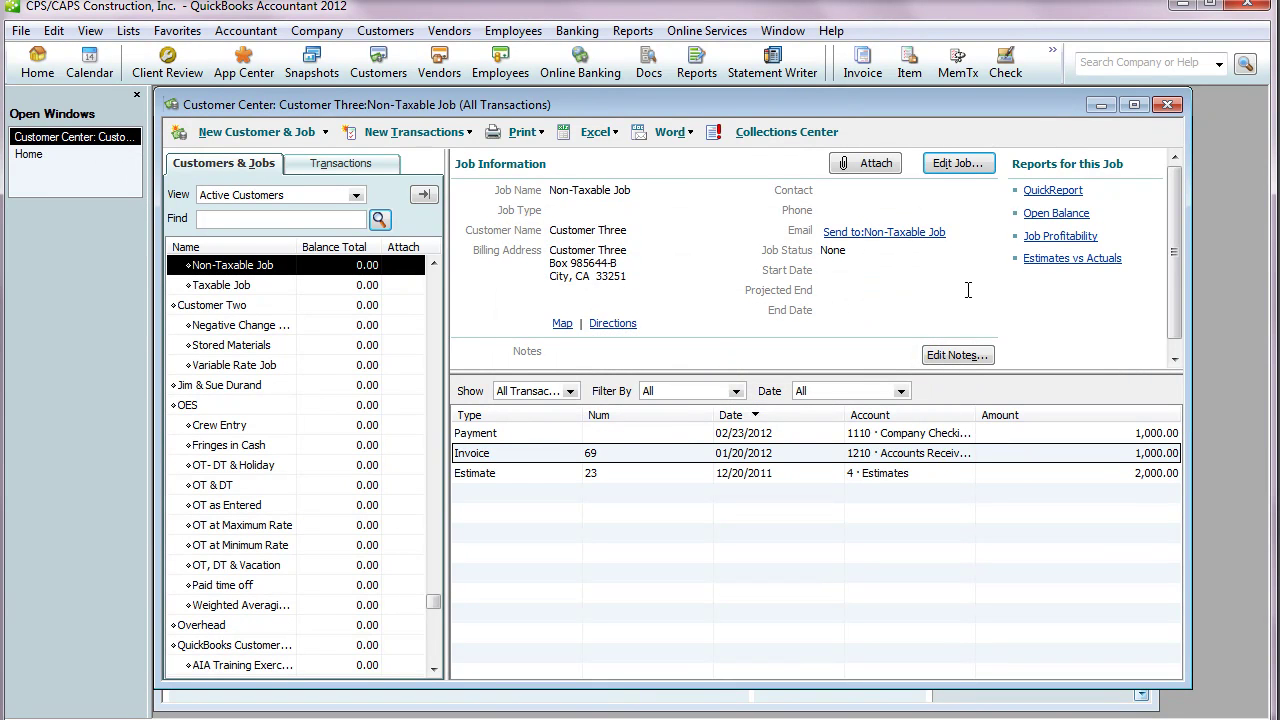